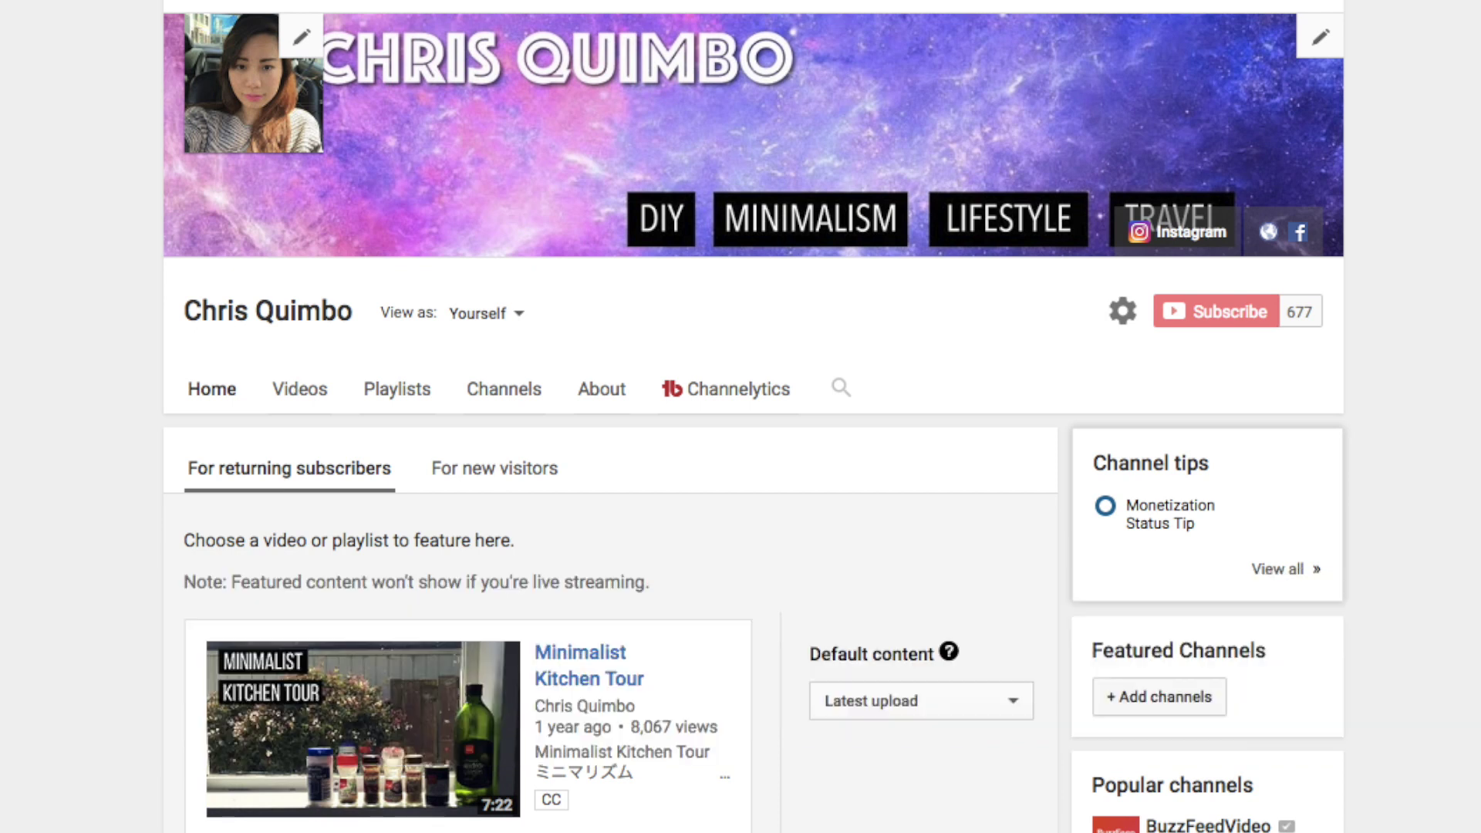
Search Google for 'google keyword planner' and follow the AdWords ad to its sign-in page.
{"action": "type", "text": "google"}
{"action": "key", "text": "BackSpace"}
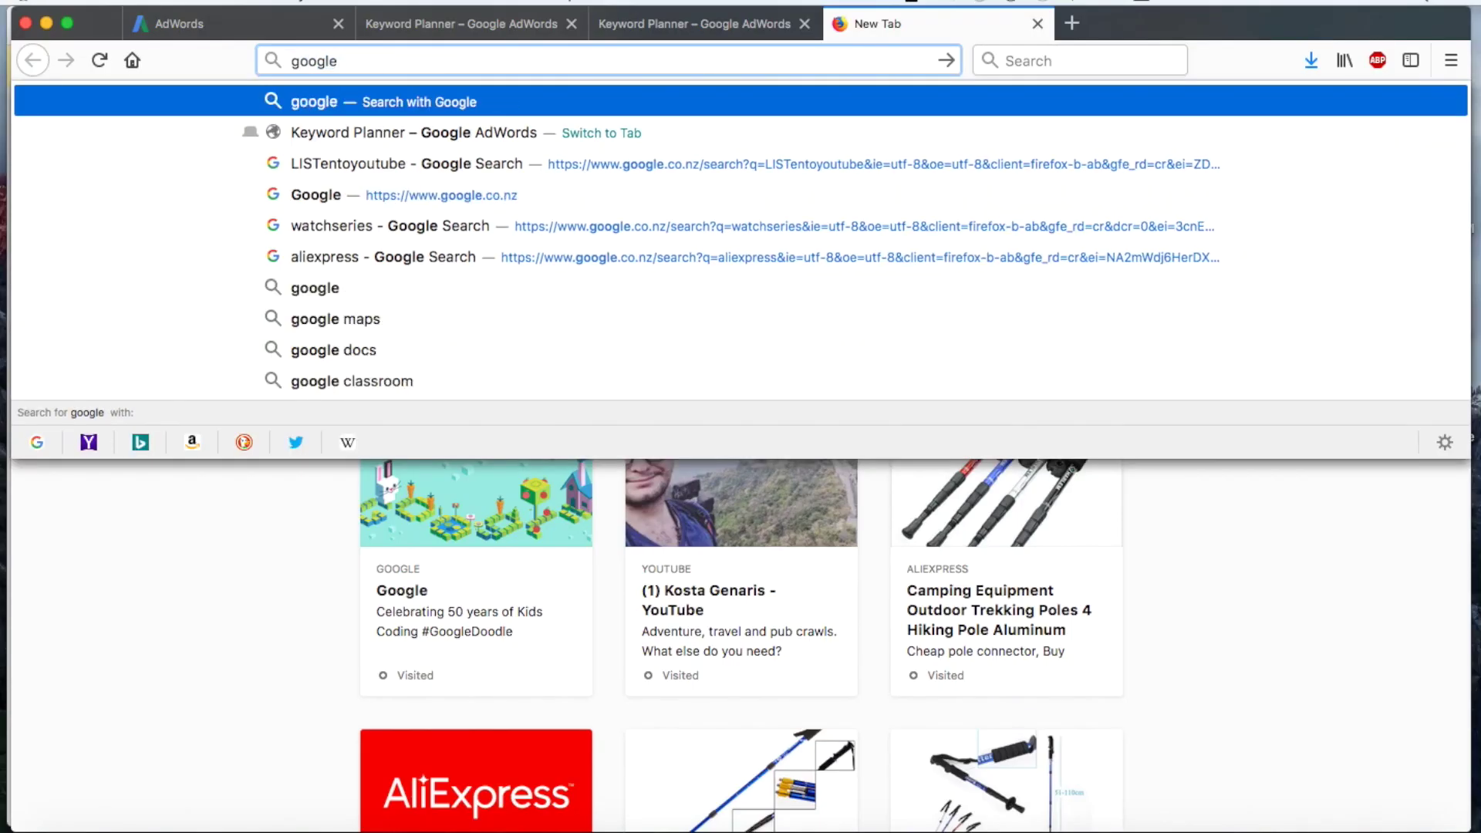
{"action": "type", "text": "k"}
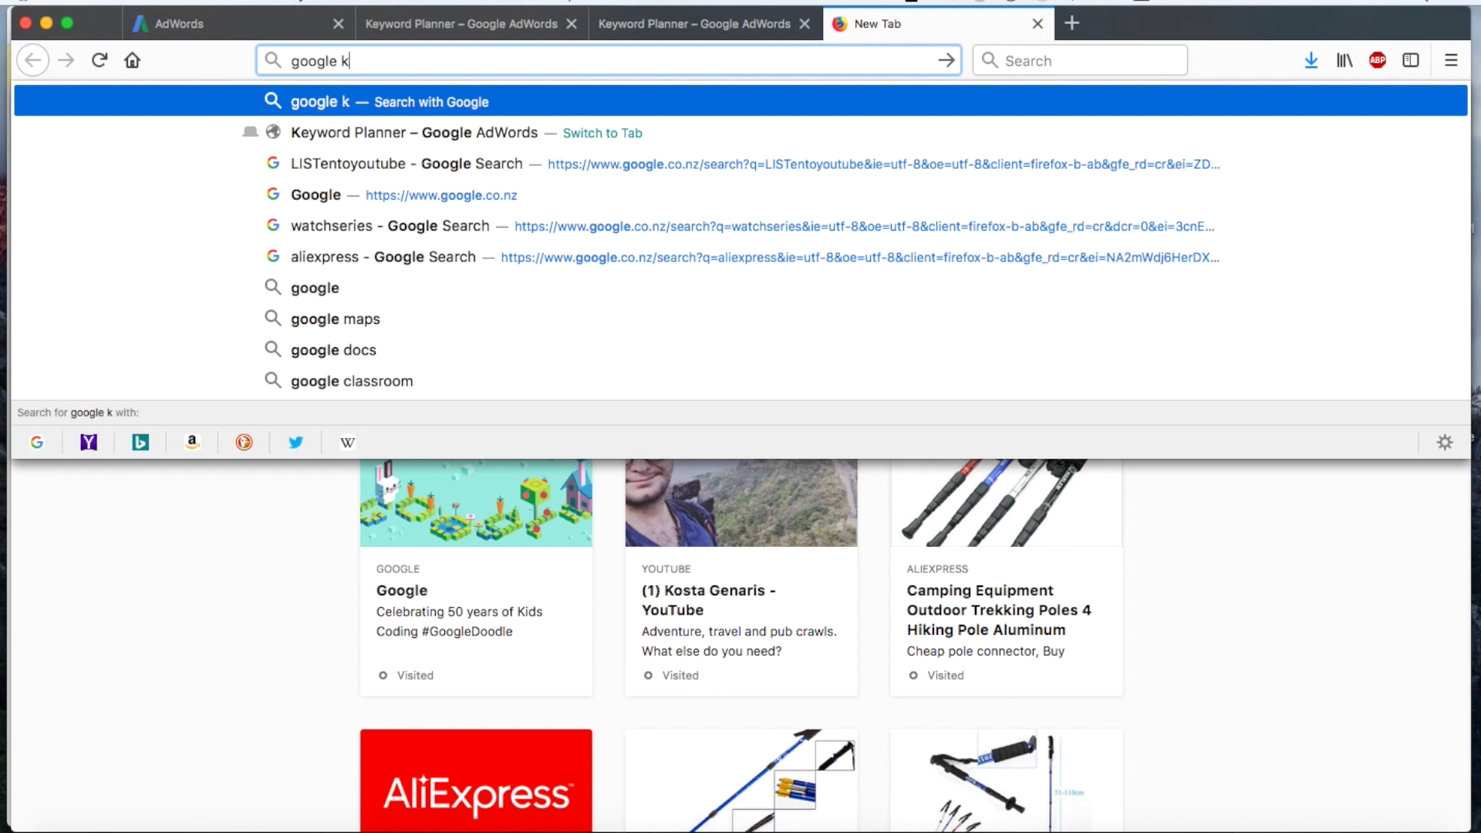
{"action": "type", "text": "eyword plan"}
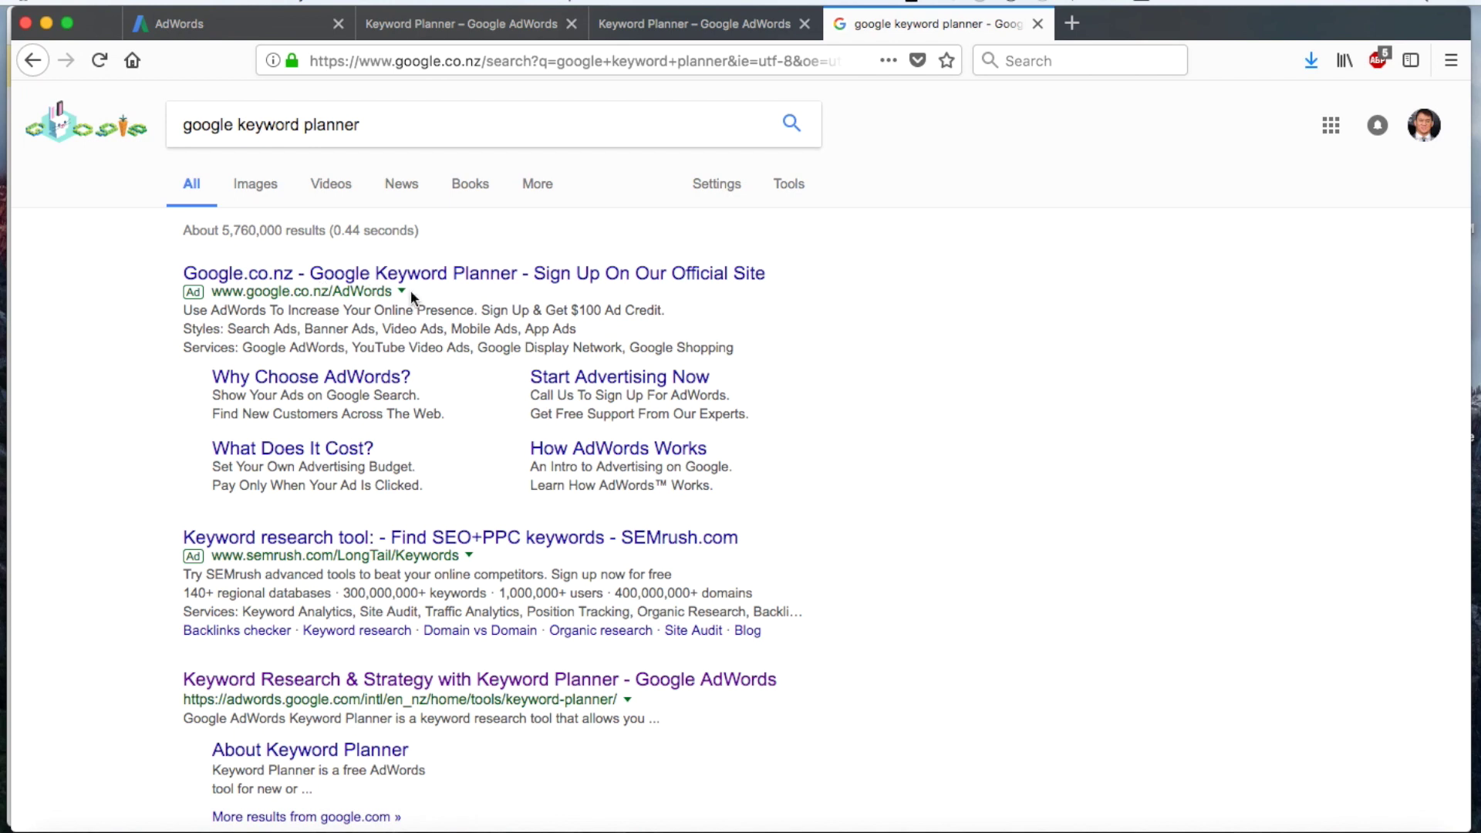
{"action": "left_click", "coordinate": [369, 284]}
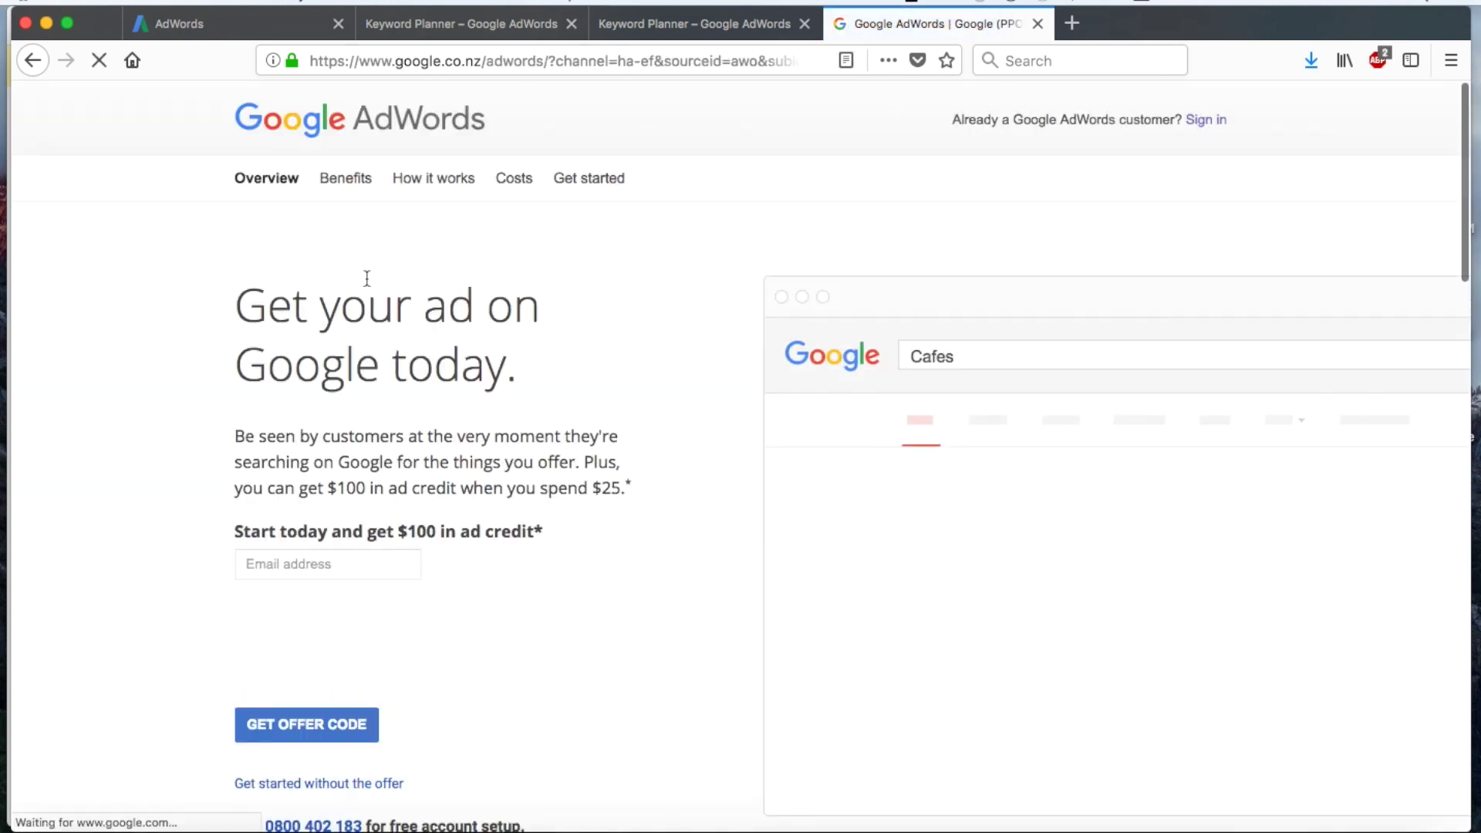
{"action": "left_click", "coordinate": [1205, 122]}
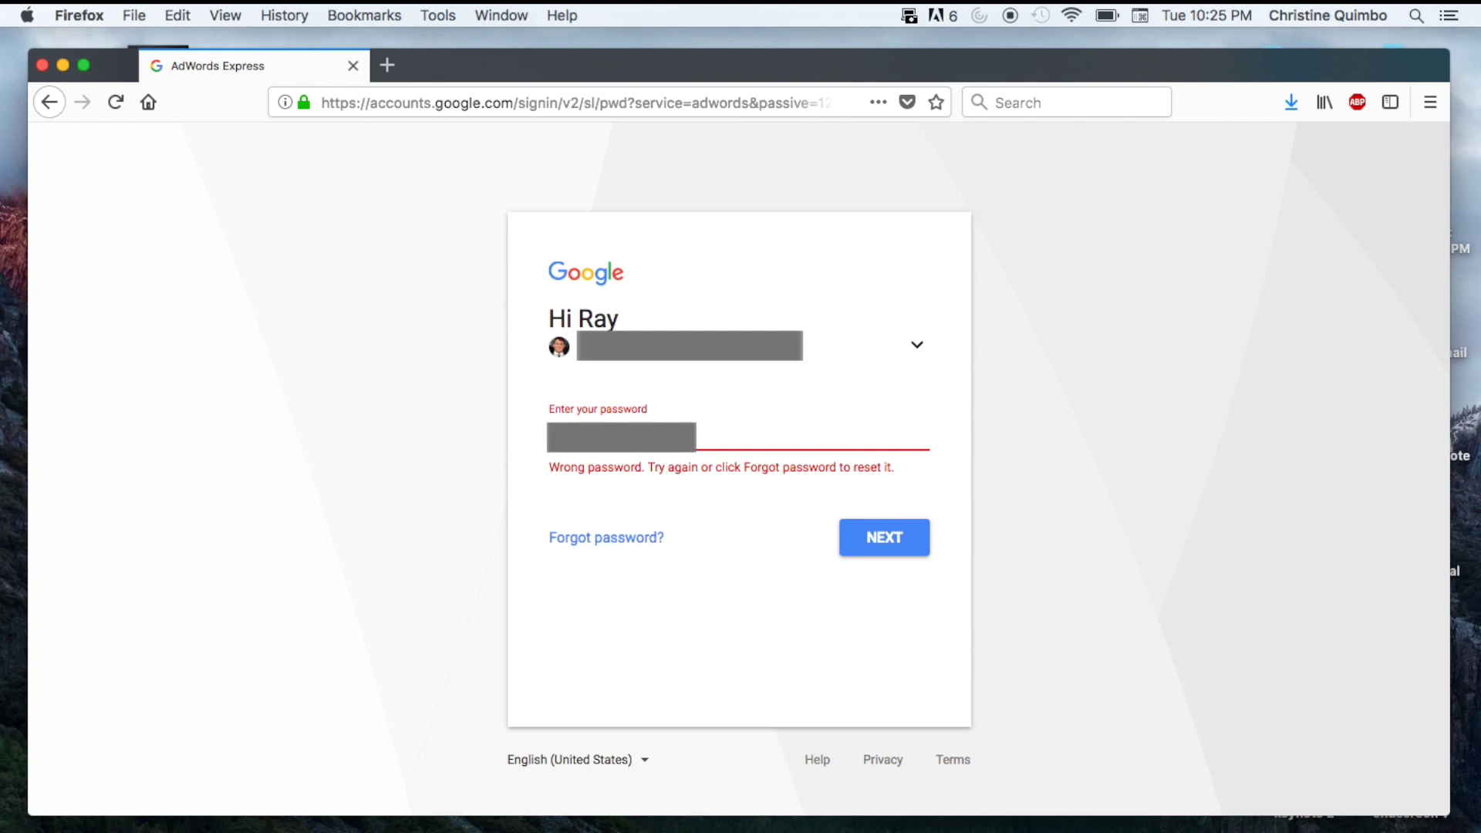
Submit the password, dismiss the save-password prompt, and search Google for 'google adwords'.
{"action": "key", "text": "Return"}
{"action": "left_click", "coordinate": [368, 294]}
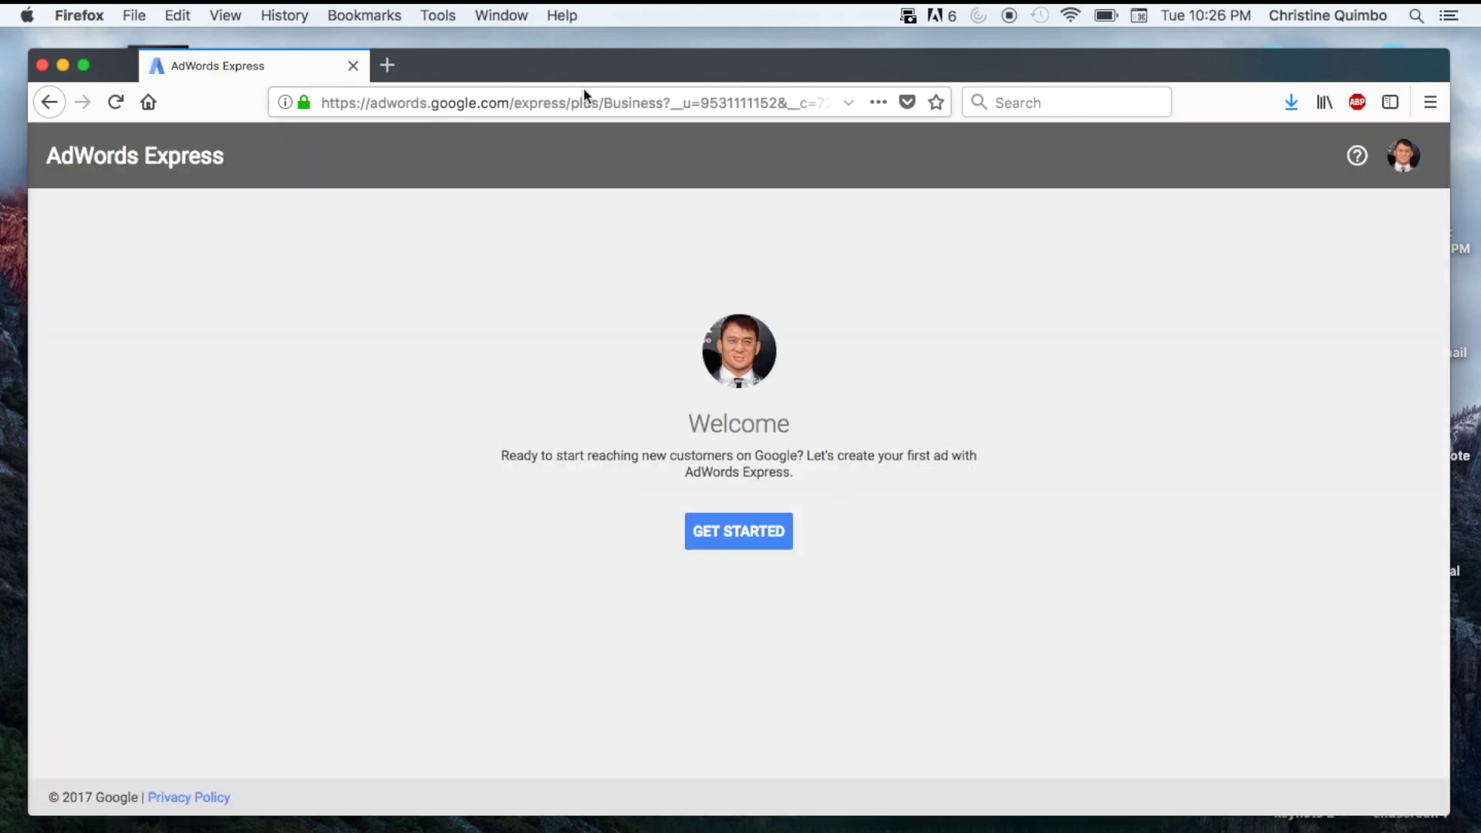
{"action": "left_click", "coordinate": [571, 108]}
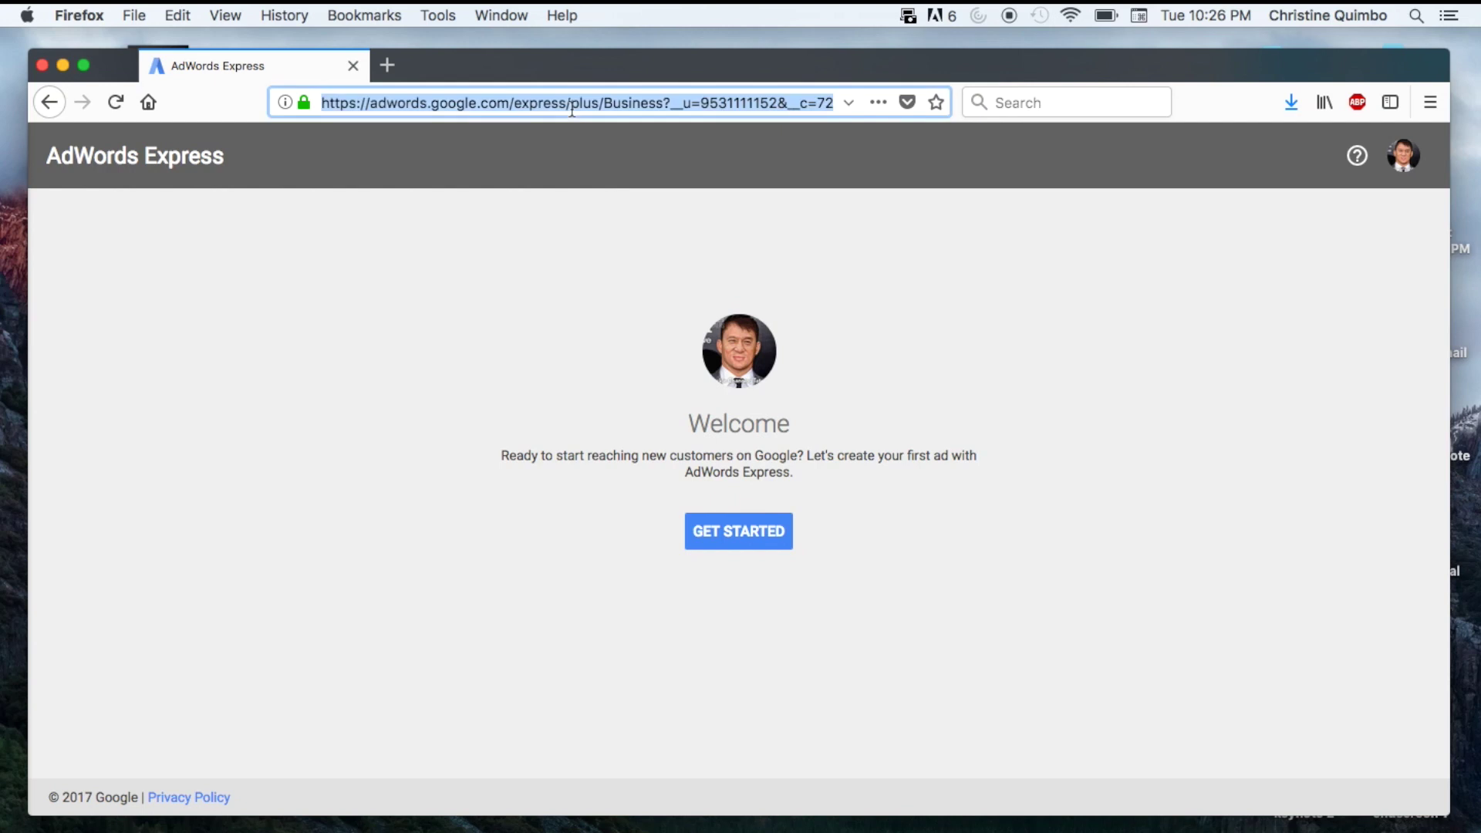
{"action": "type", "text": "google"}
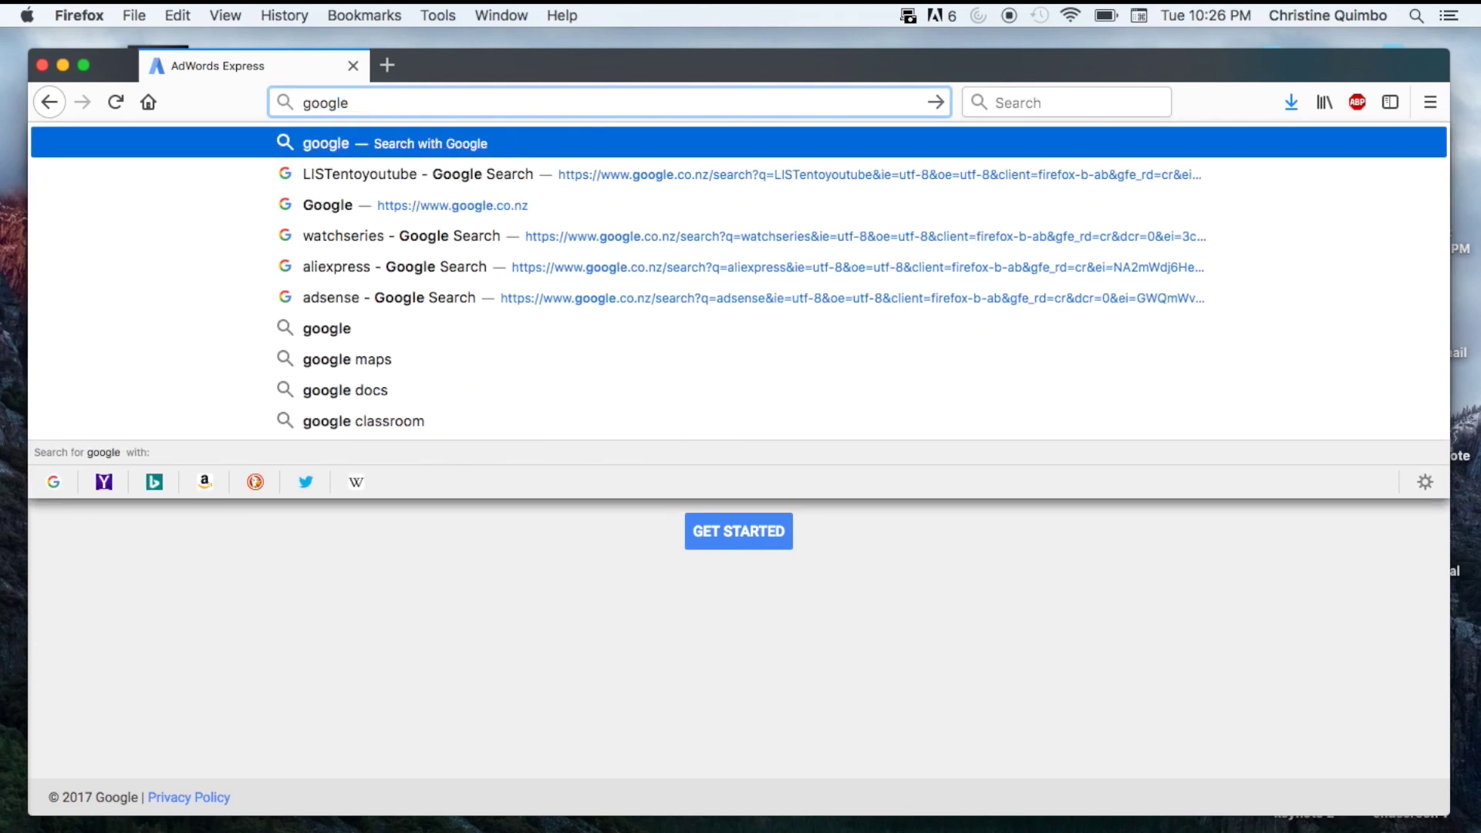
{"action": "type", "text": " adwords"}
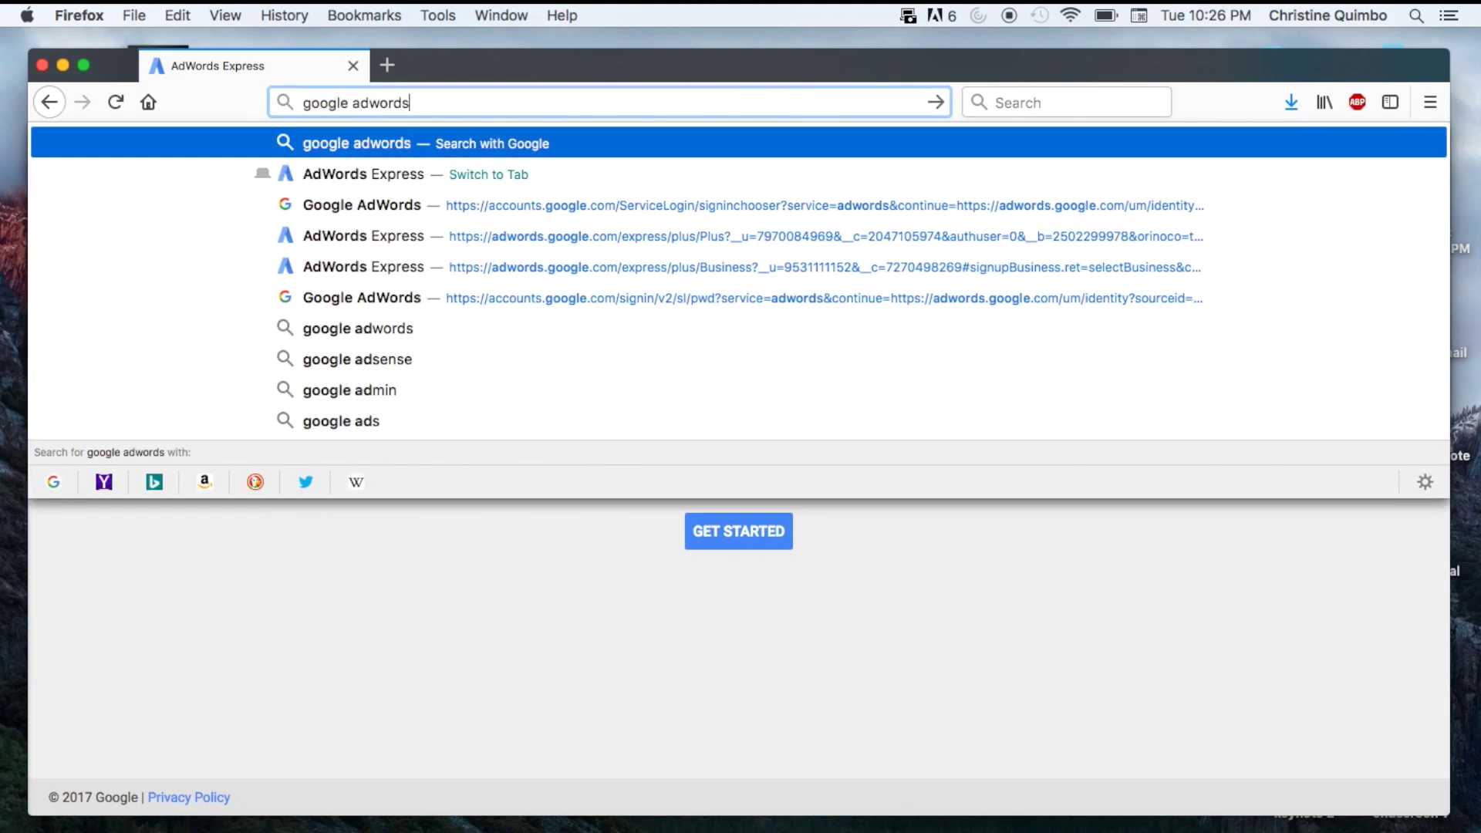
{"action": "key", "text": "Return"}
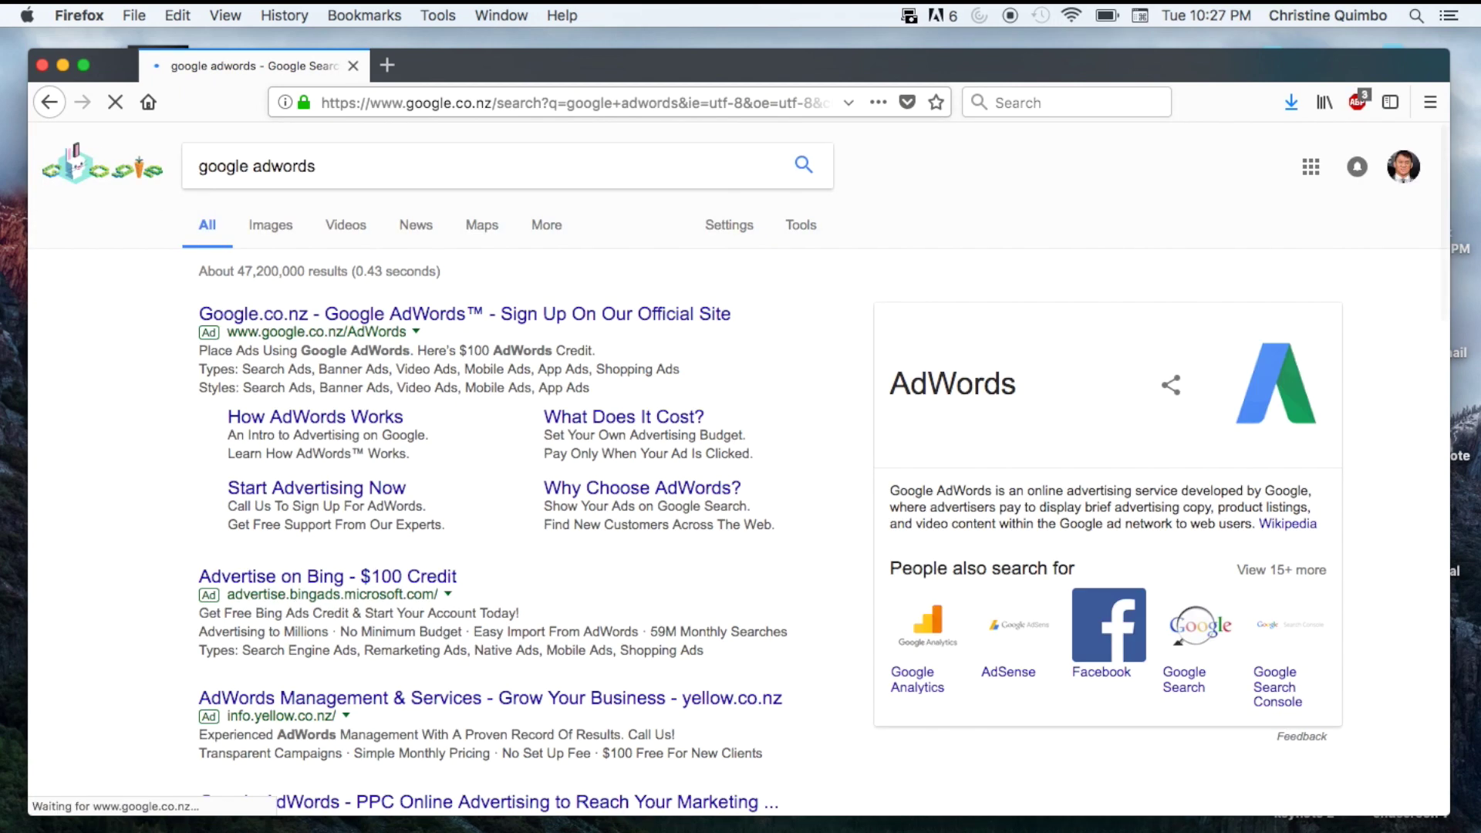
Follow the AdWords ad through Get started to the Start now account-creation form.
{"action": "left_click", "coordinate": [496, 316]}
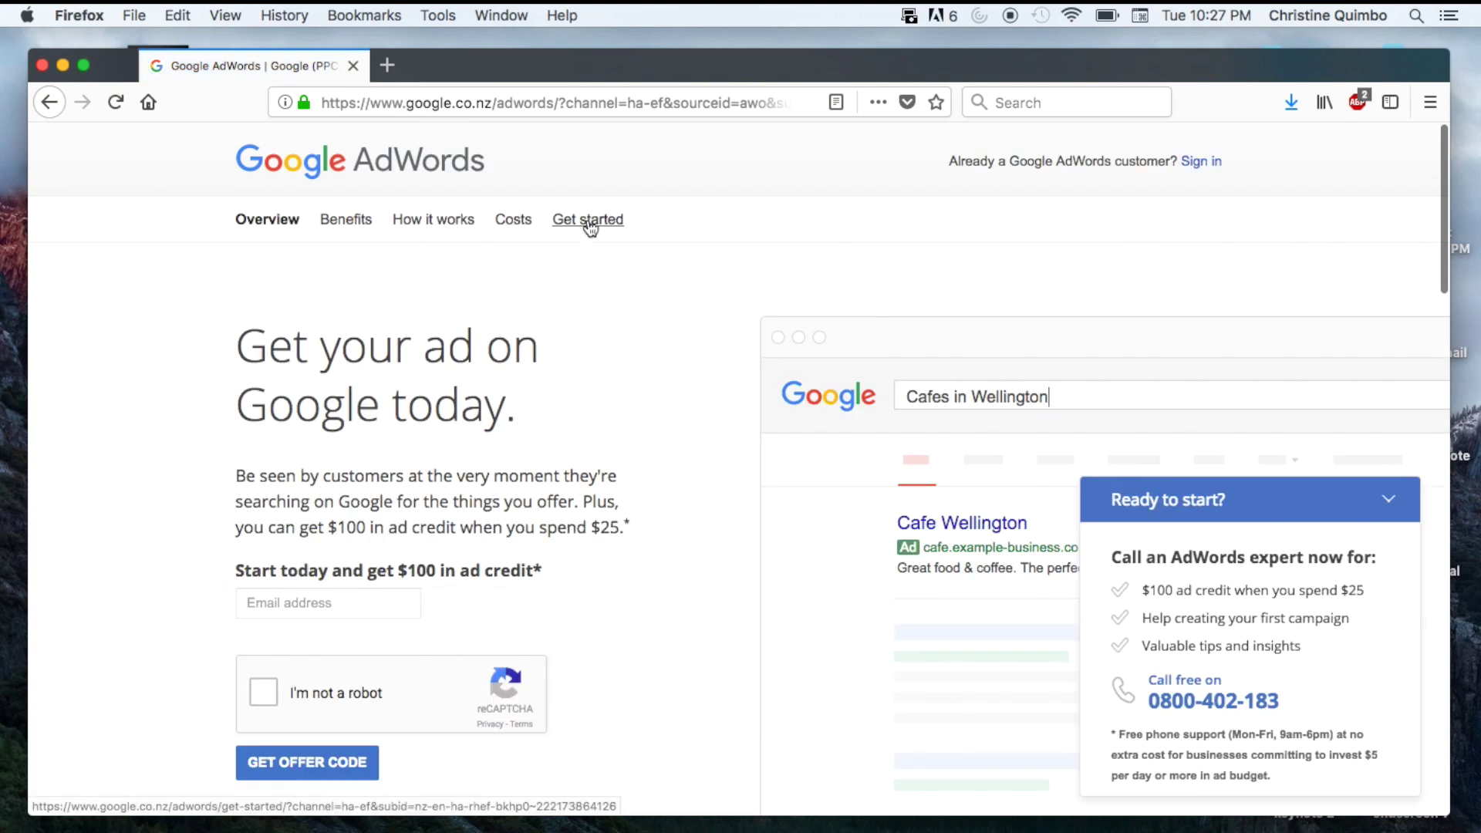
{"action": "left_click", "coordinate": [588, 219]}
{"action": "scroll", "coordinate": [686, 327], "scroll_direction": "down", "scroll_amount": 8}
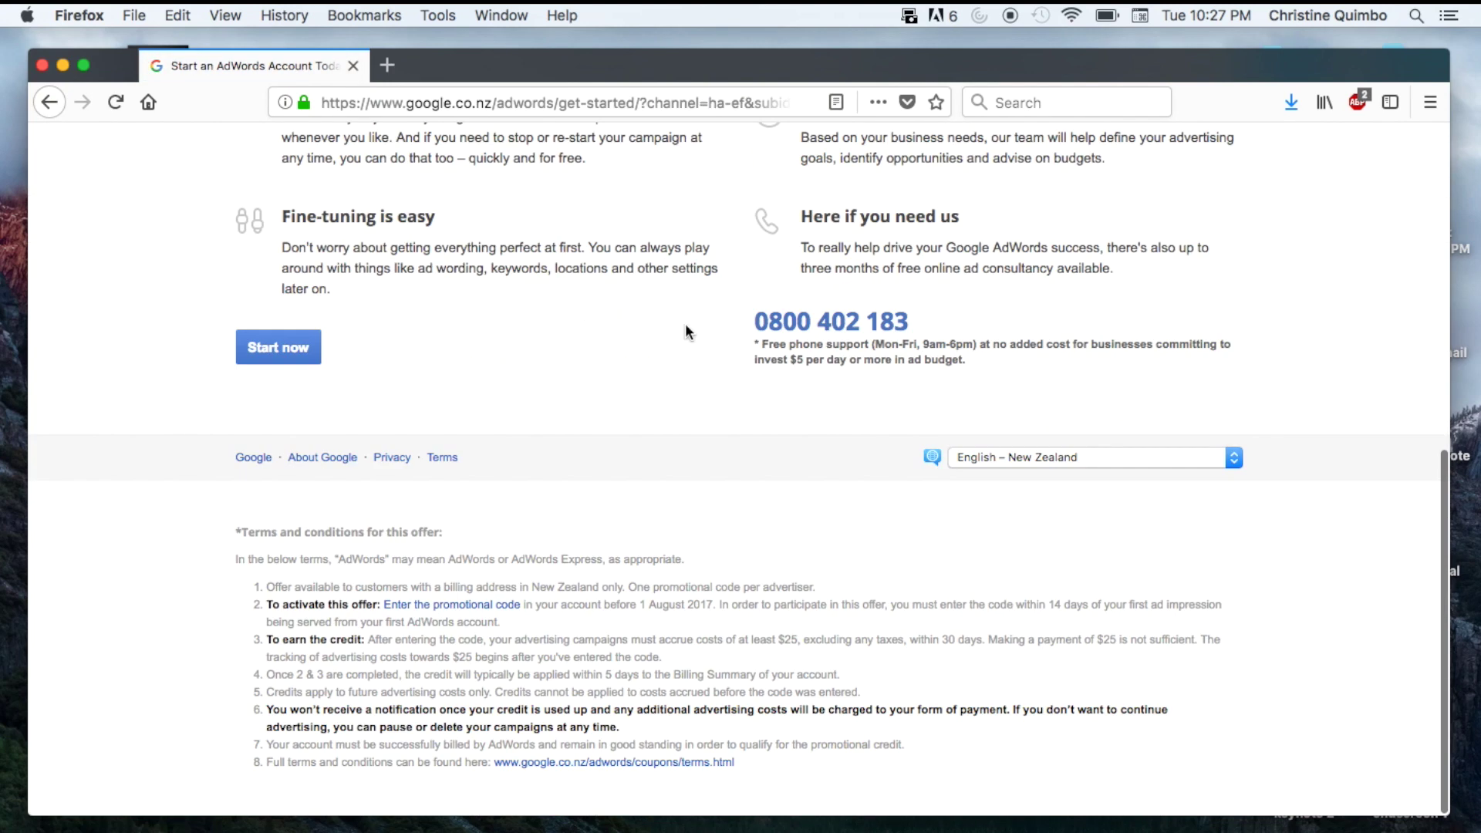
{"action": "scroll", "coordinate": [686, 328], "scroll_direction": "up", "scroll_amount": 5}
{"action": "left_click", "coordinate": [281, 550]}
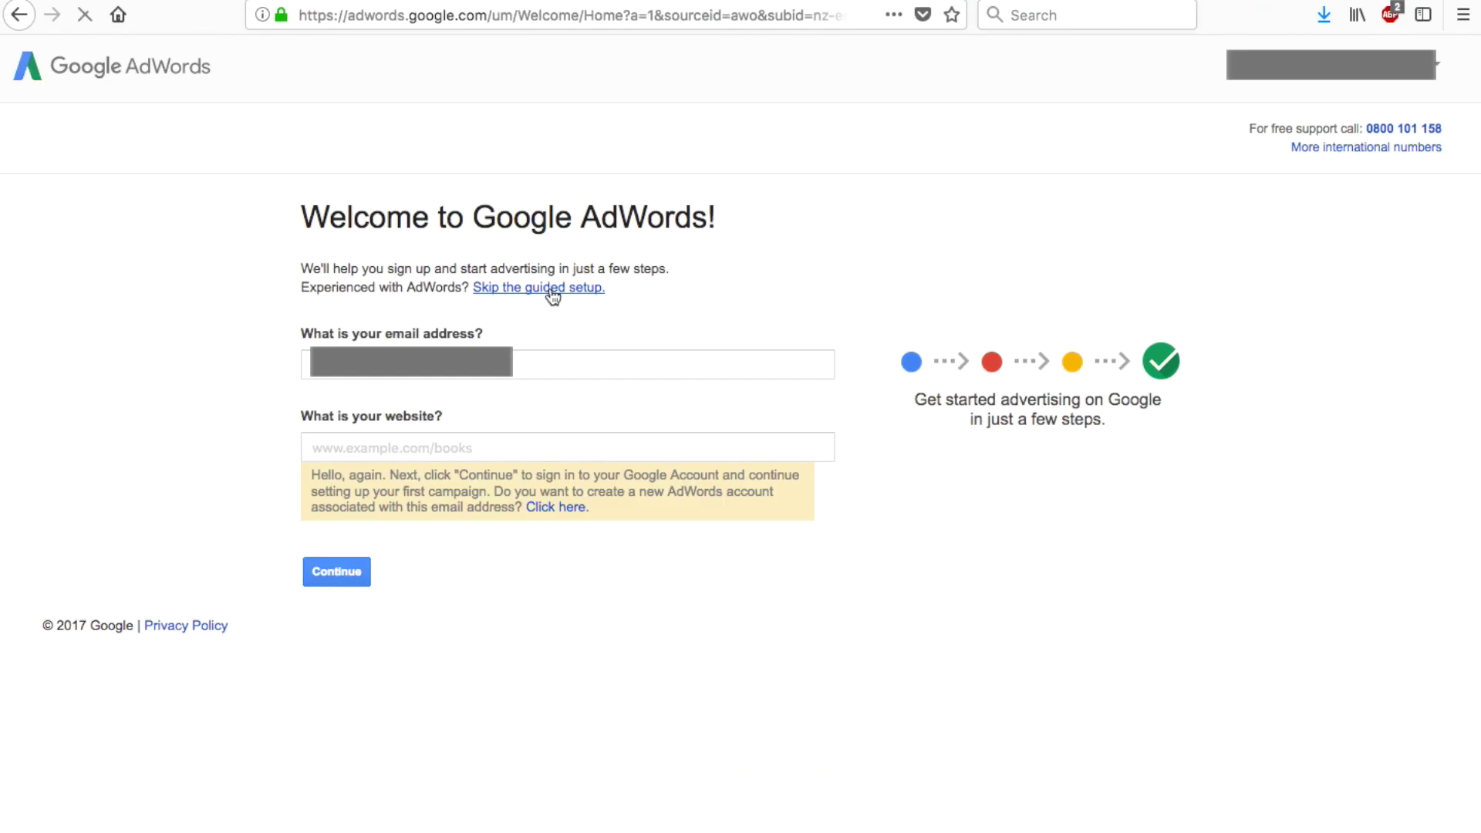
Skip guided setup and save New Zealand, Auckland time zone and NZ Dollar.
{"action": "left_click", "coordinate": [550, 290]}
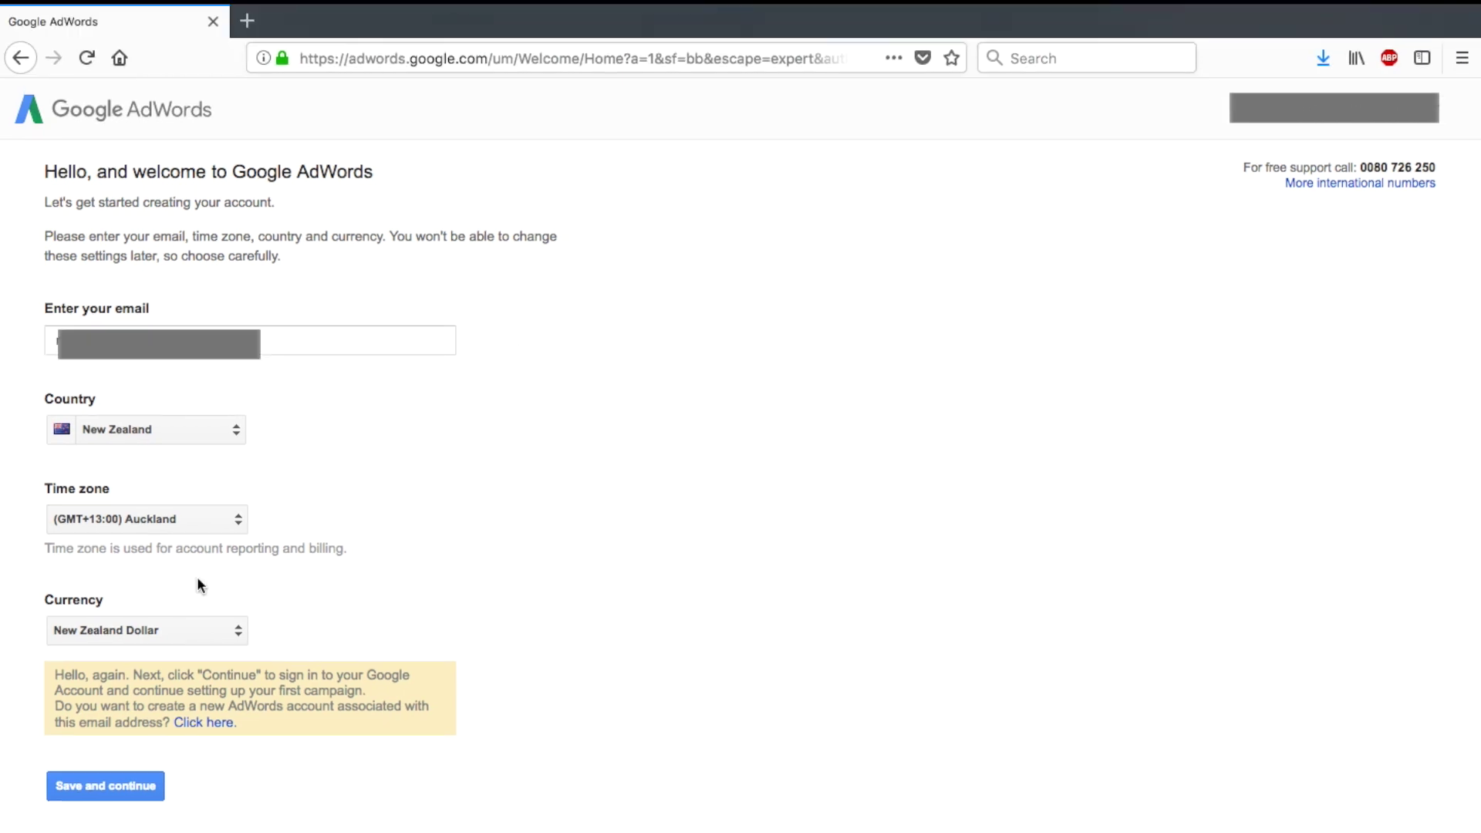
{"action": "left_click", "coordinate": [103, 788]}
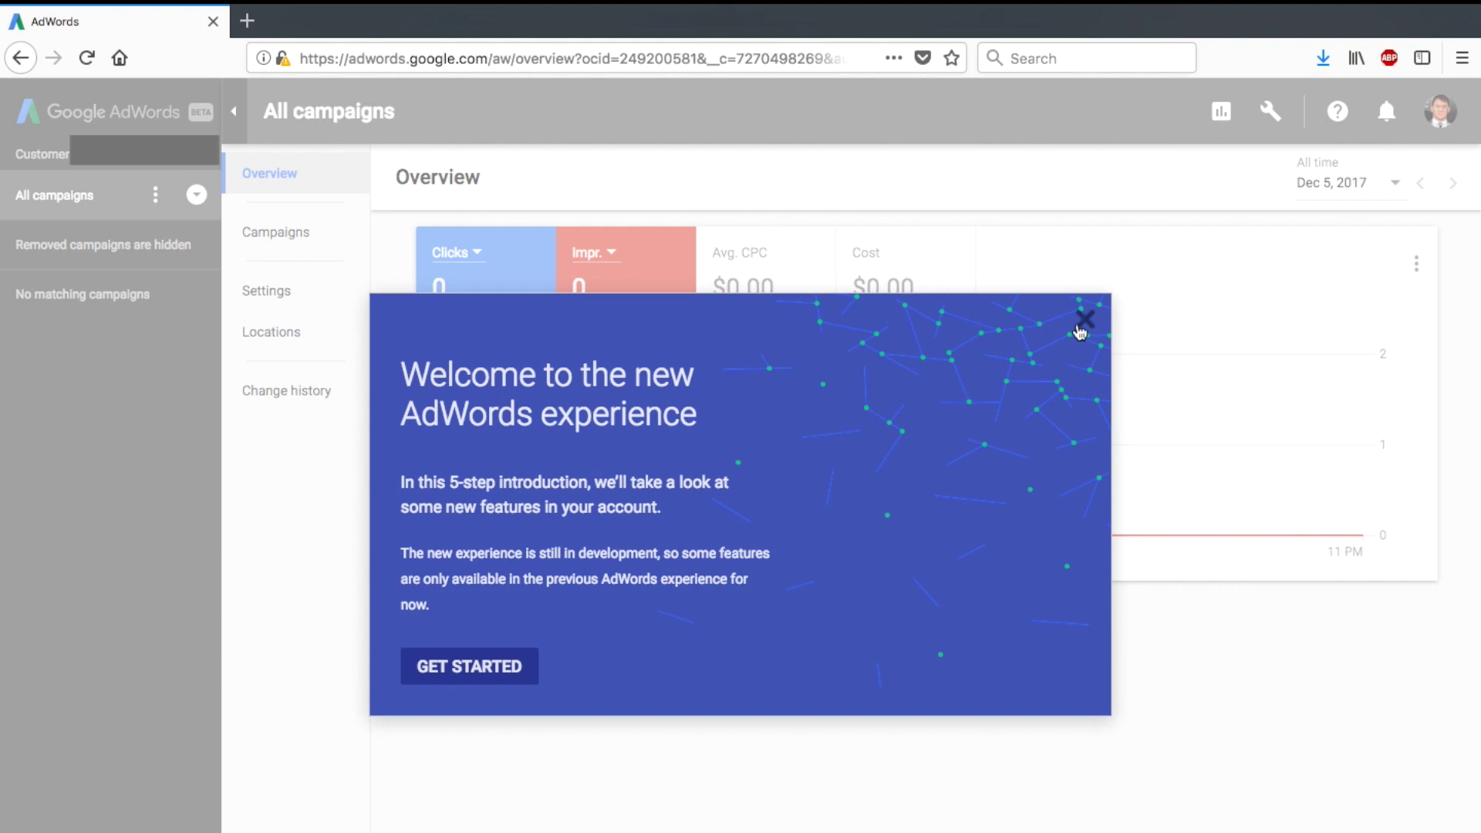
Exit the new-experience introduction and reach Keyword Planner through the wrench Tools menu.
{"action": "left_click", "coordinate": [1085, 318]}
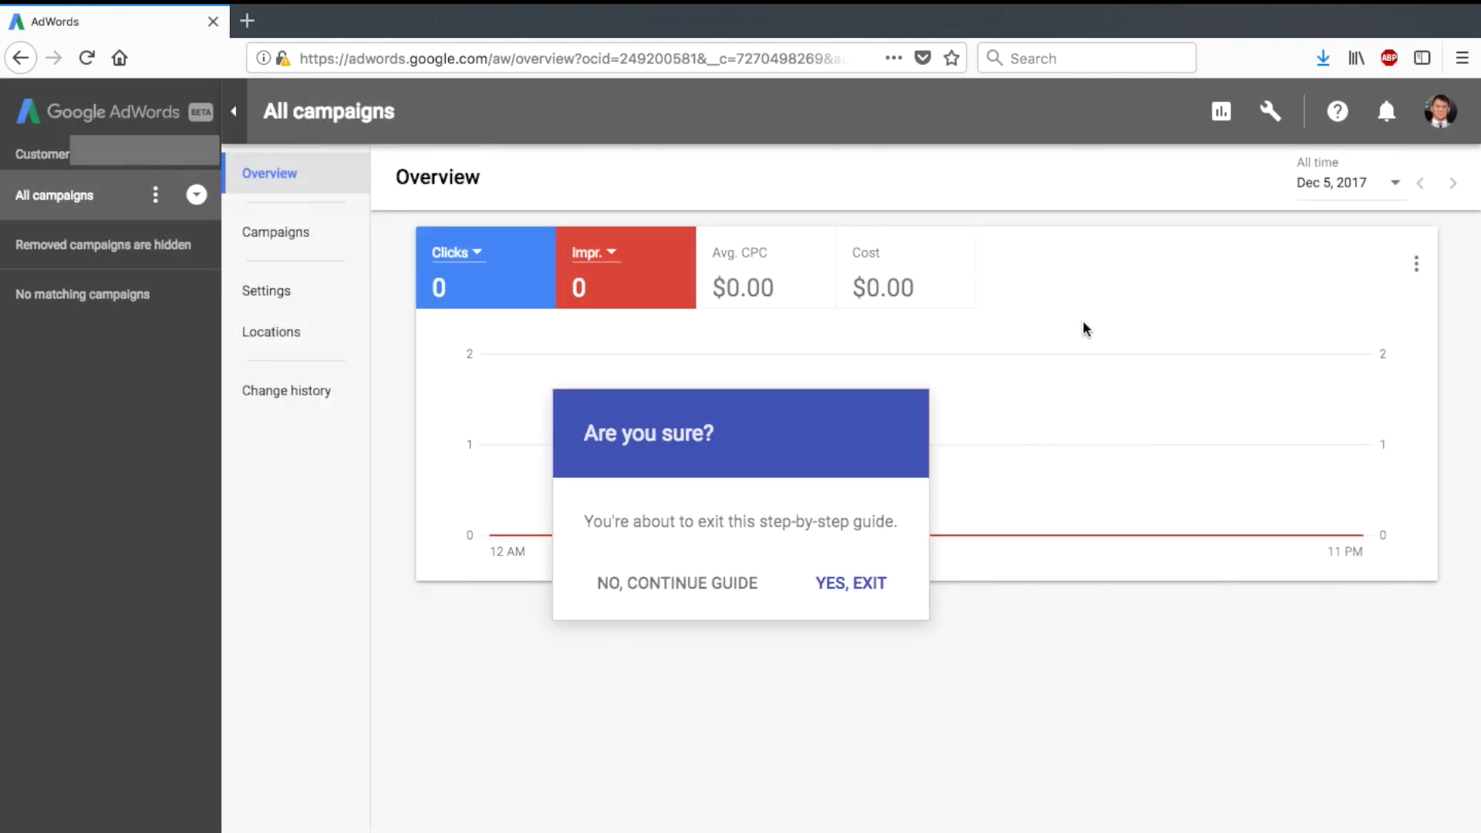
{"action": "left_click", "coordinate": [867, 592]}
{"action": "left_click", "coordinate": [1221, 114]}
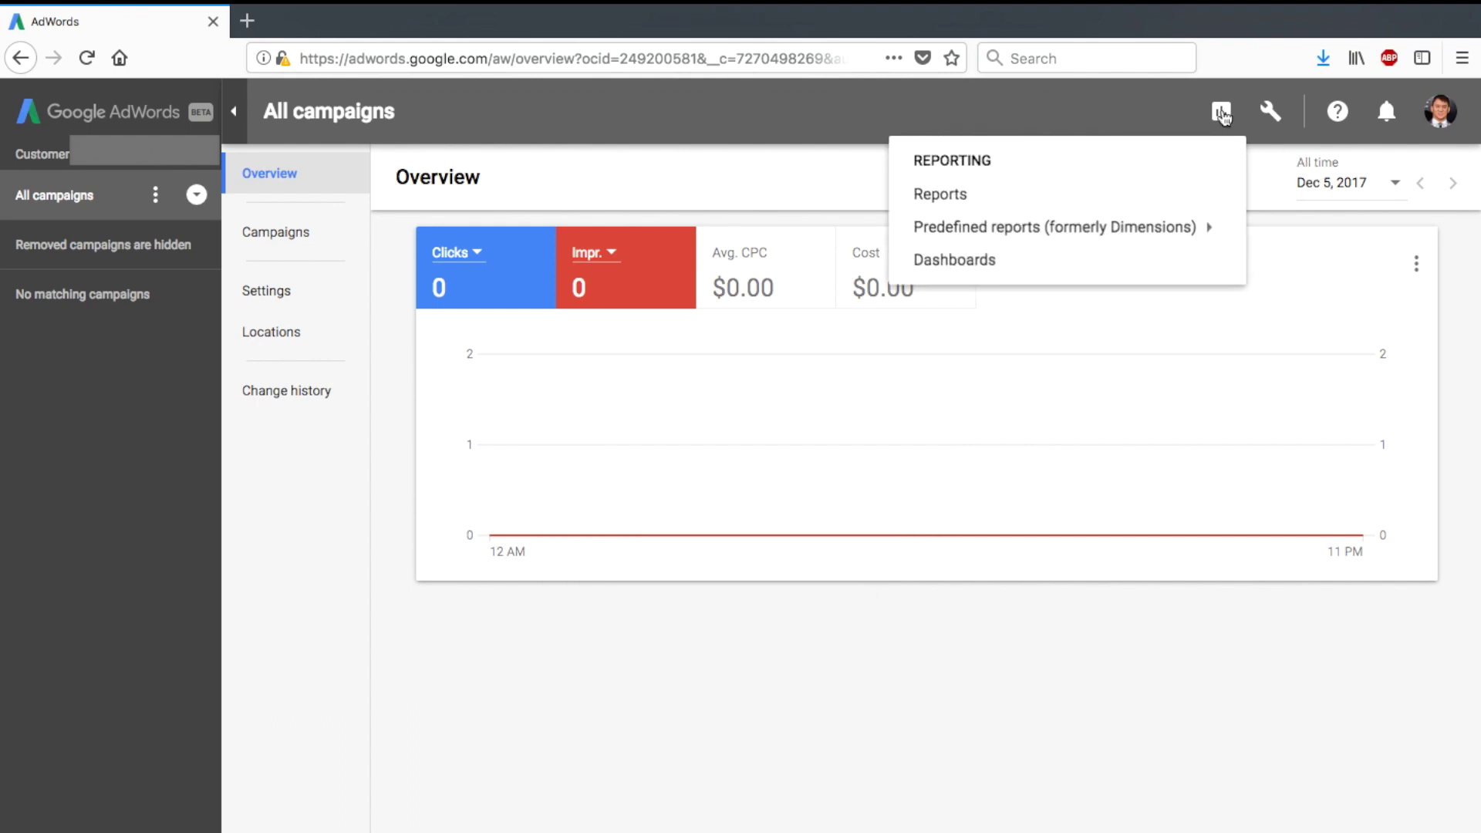
{"action": "left_click", "coordinate": [1270, 112]}
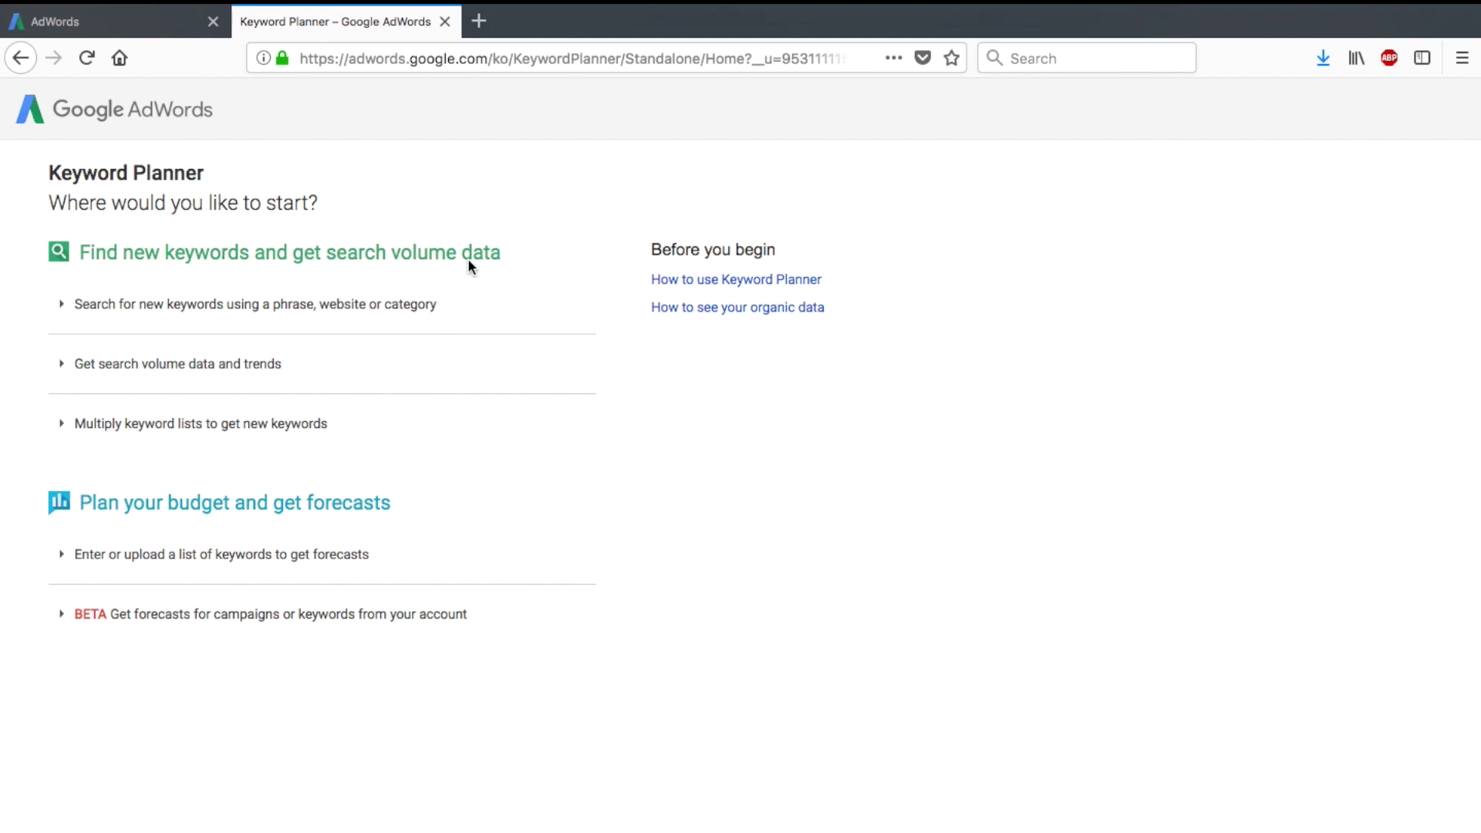
Enter 'boyfriend tag' as the product or service and get keyword ideas.
{"action": "left_click", "coordinate": [157, 317]}
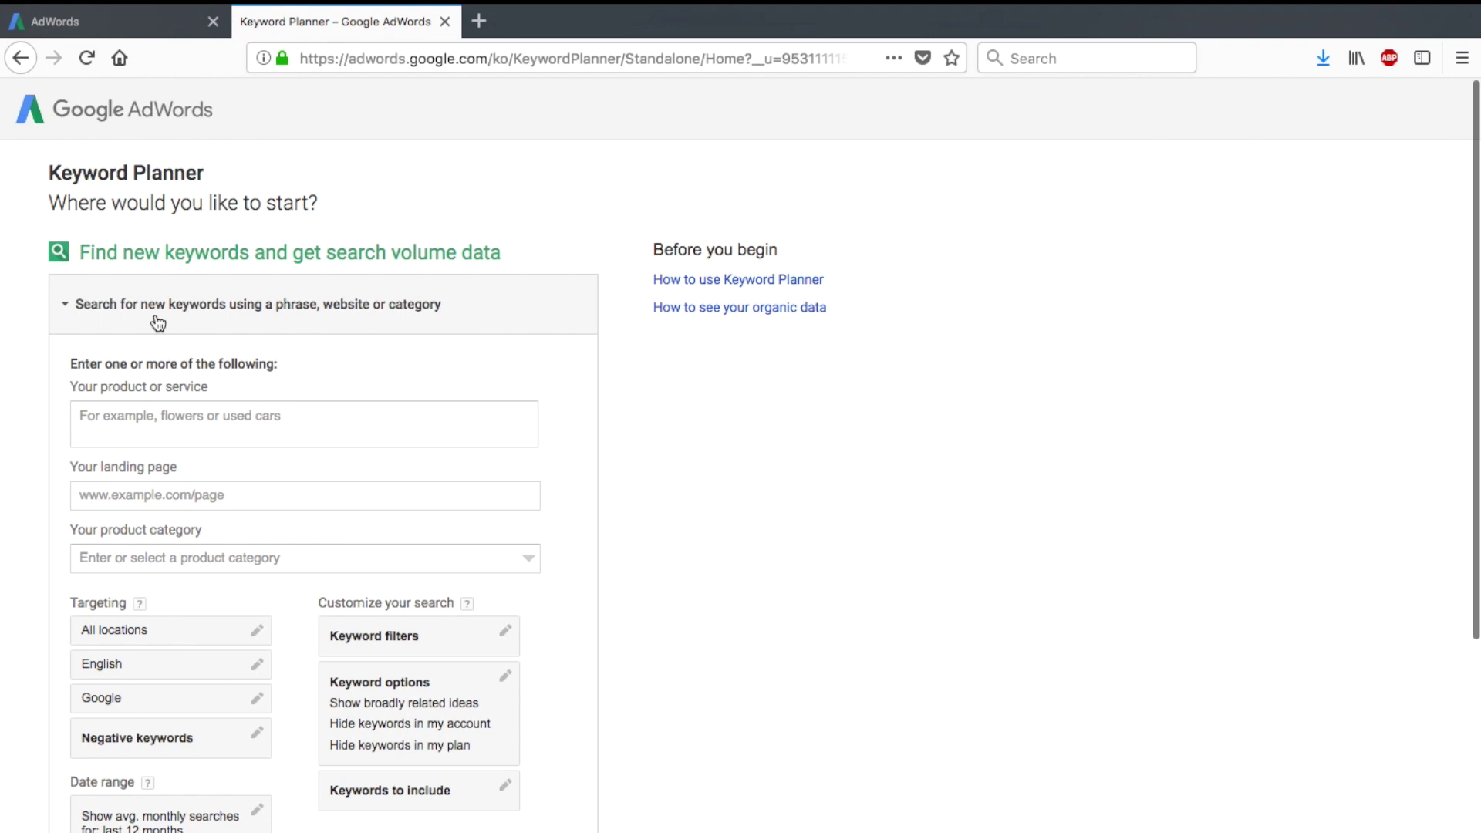
{"action": "left_click", "coordinate": [91, 422]}
{"action": "type", "text": "boyfrie"}
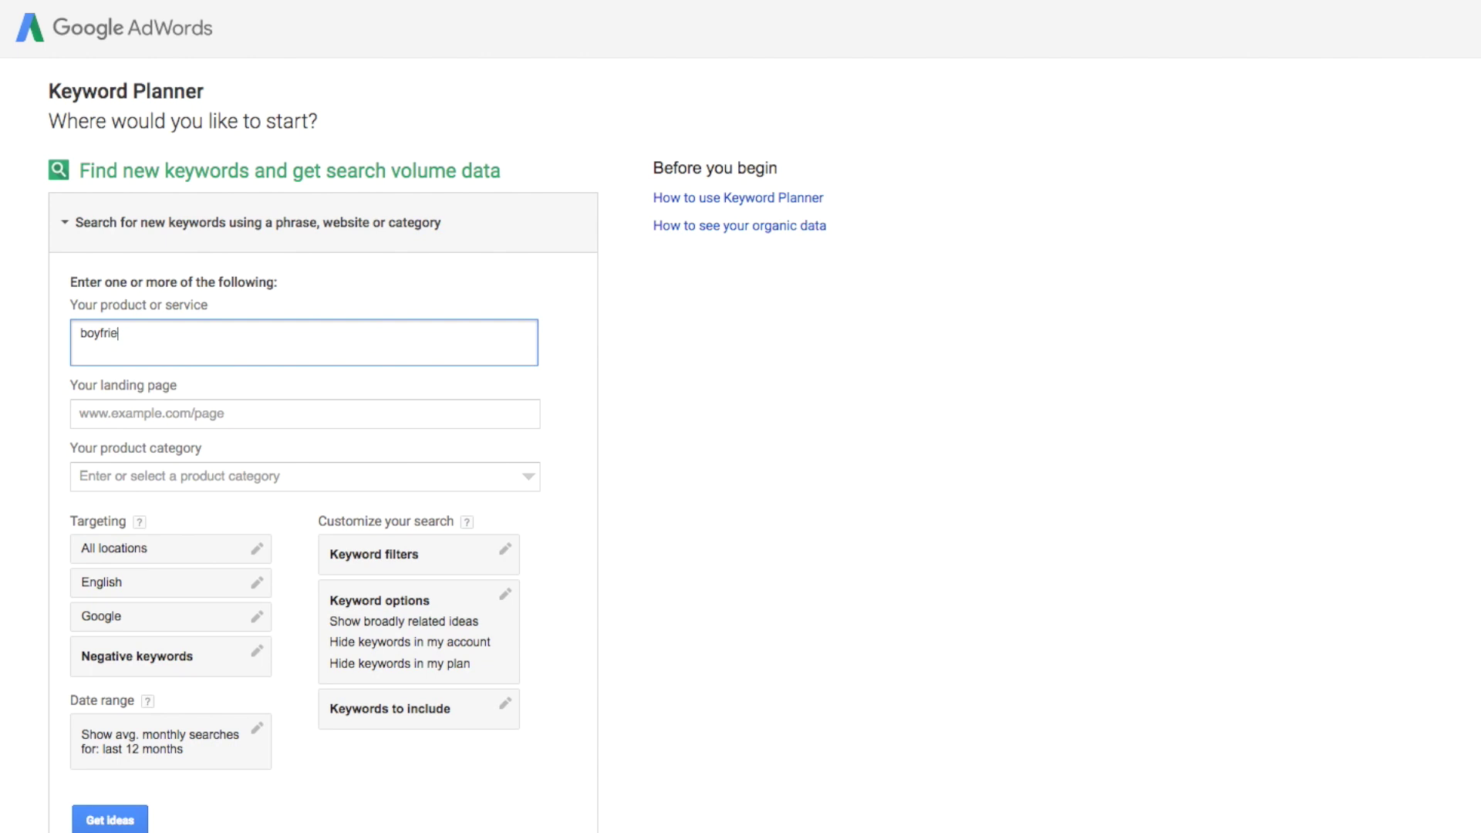
{"action": "type", "text": "nd tag"}
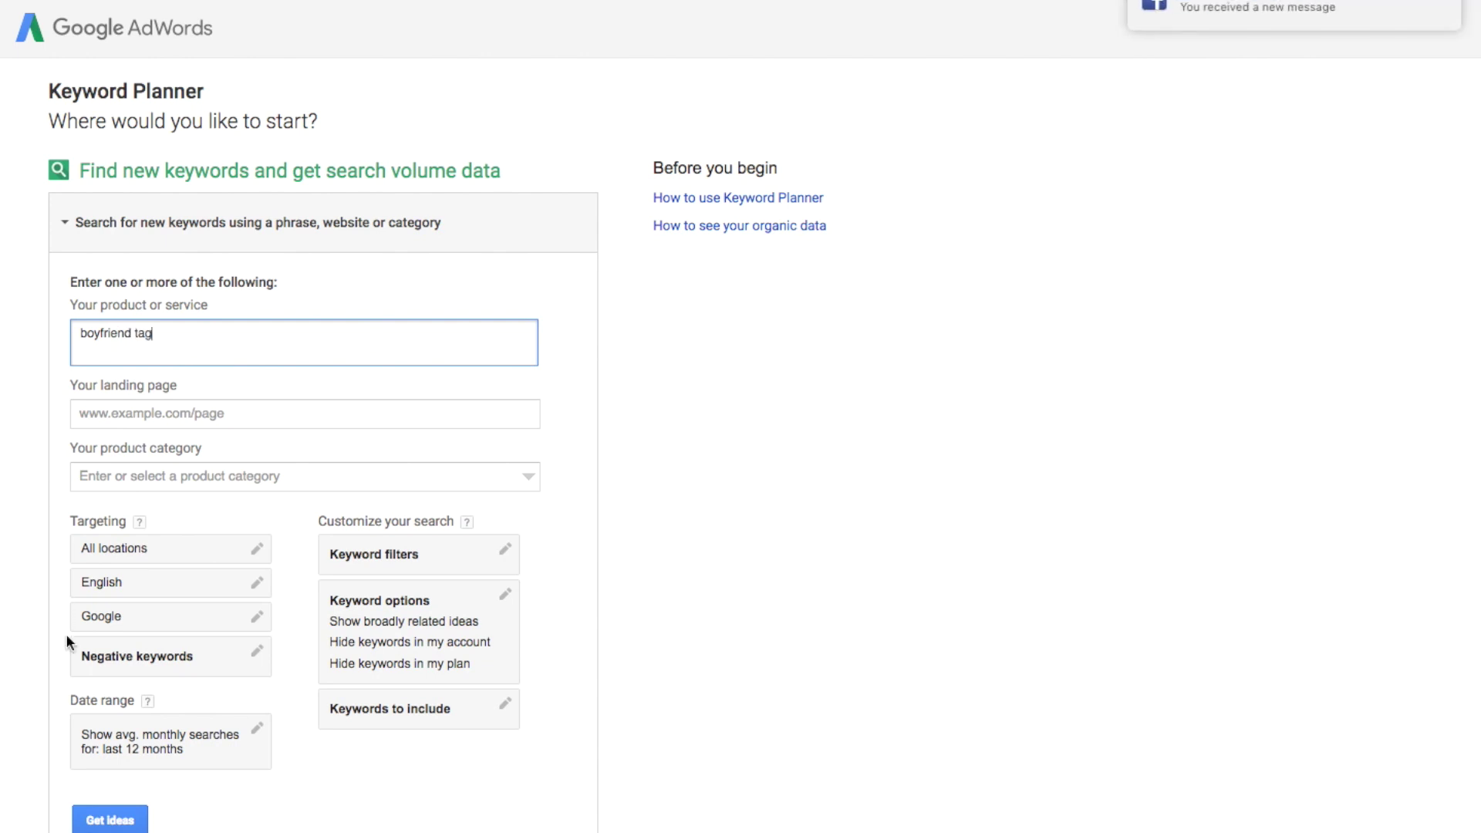
{"action": "left_click", "coordinate": [112, 819]}
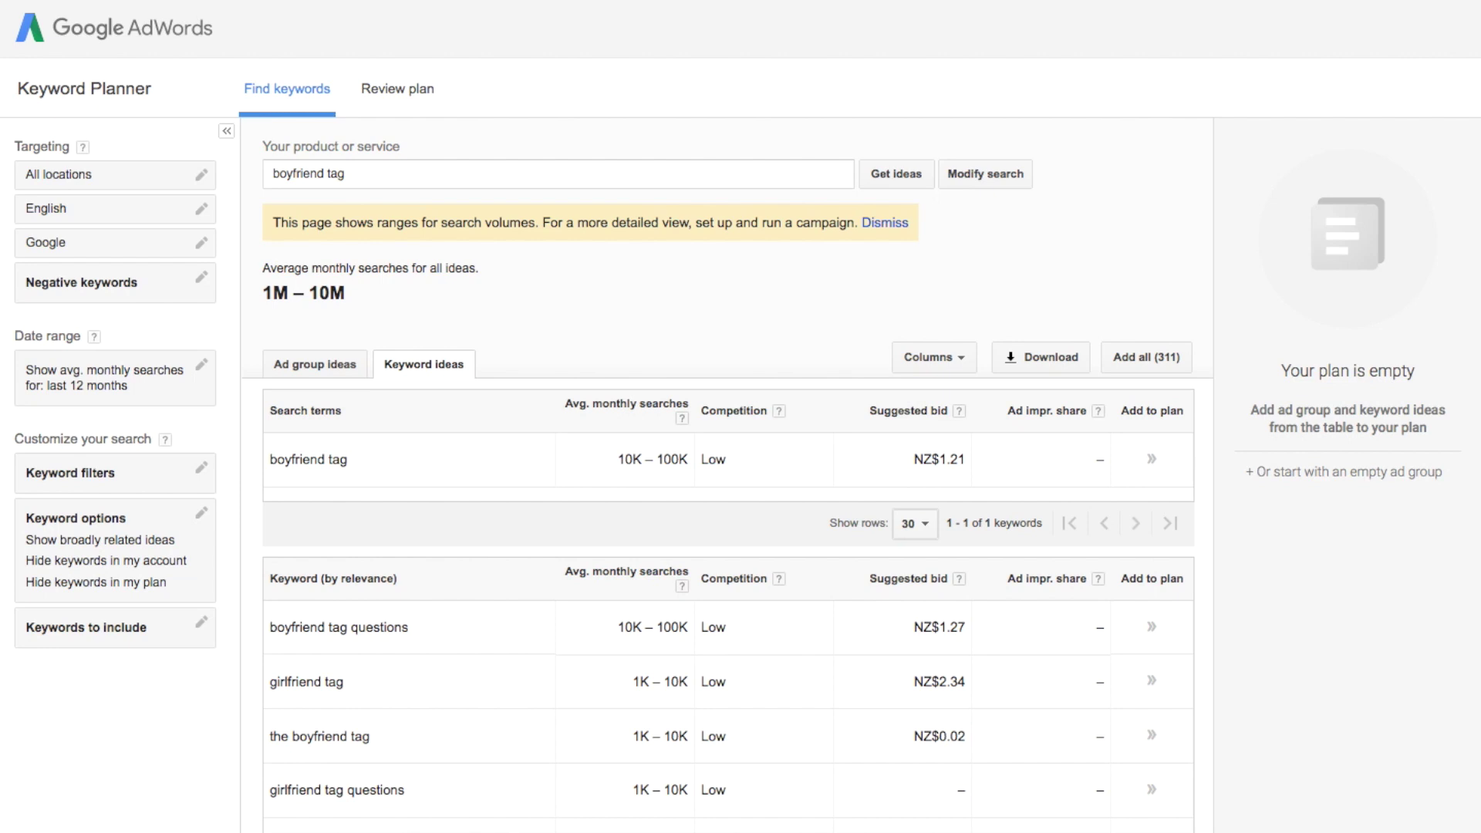
{"action": "left_click", "coordinate": [42, 89]}
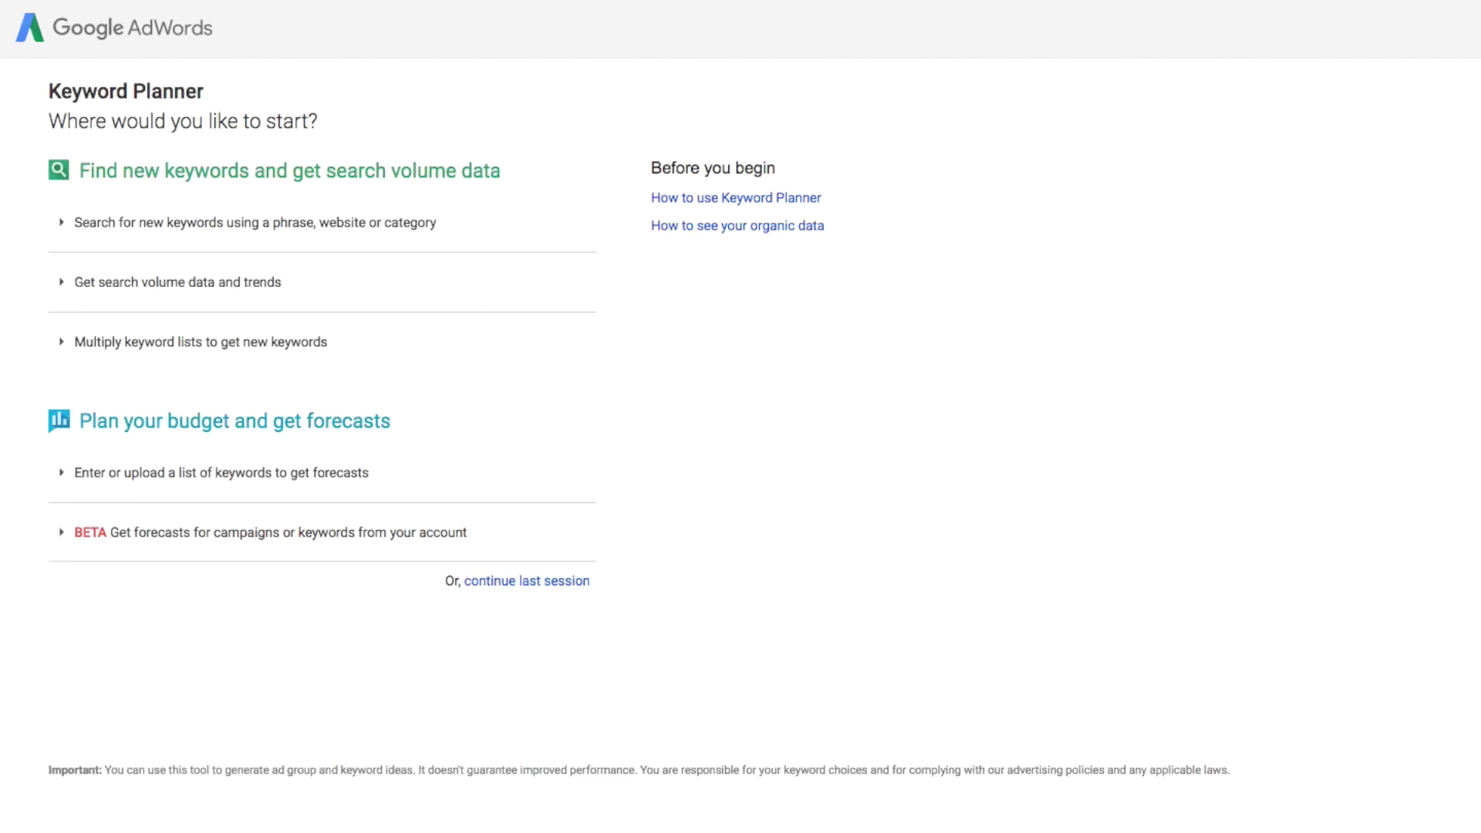
{"action": "left_click", "coordinate": [178, 222]}
{"action": "left_click", "coordinate": [188, 340]}
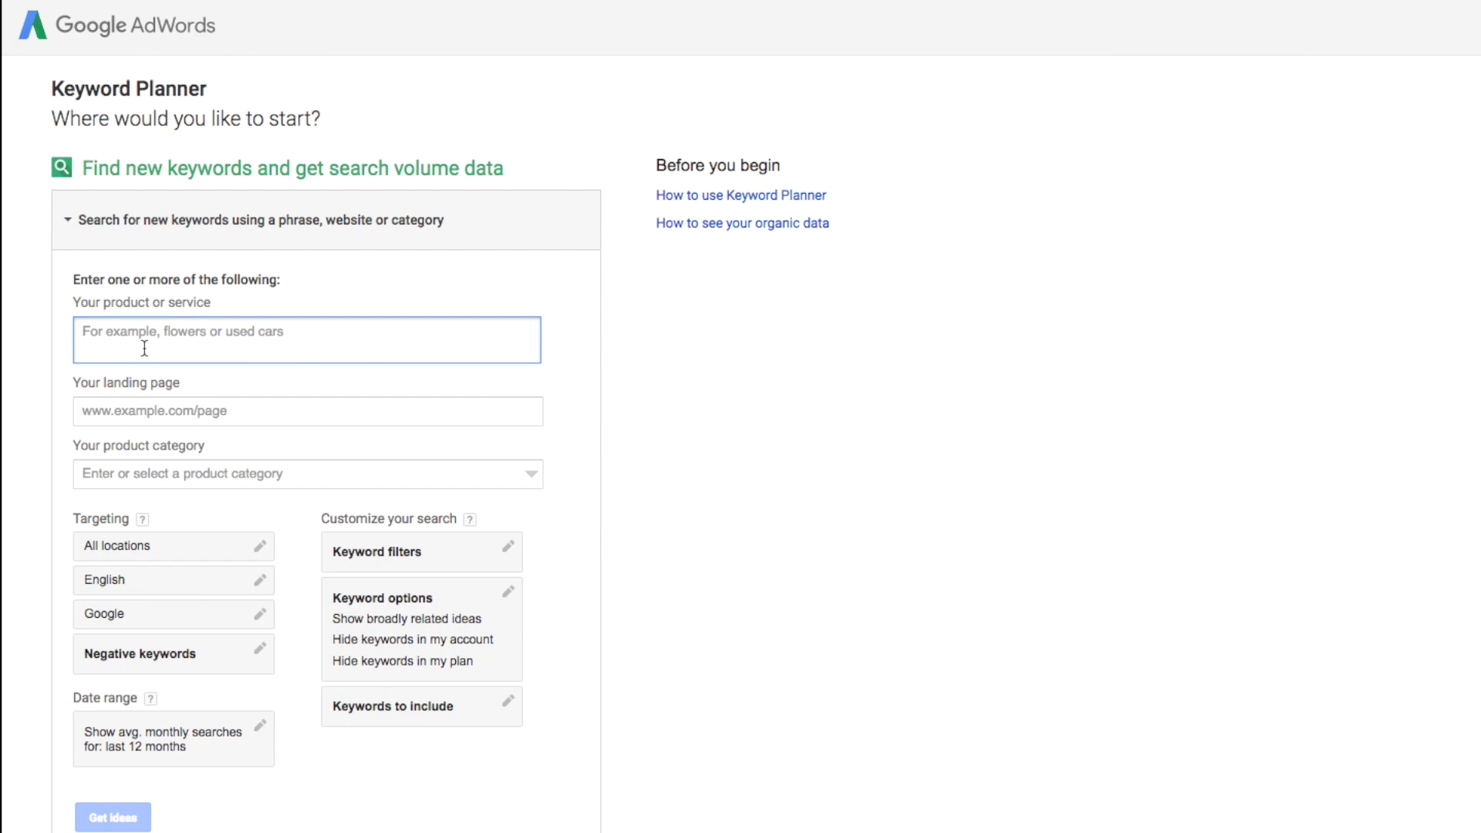
{"action": "type", "text": "fiance tag"}
{"action": "left_click", "coordinate": [112, 817]}
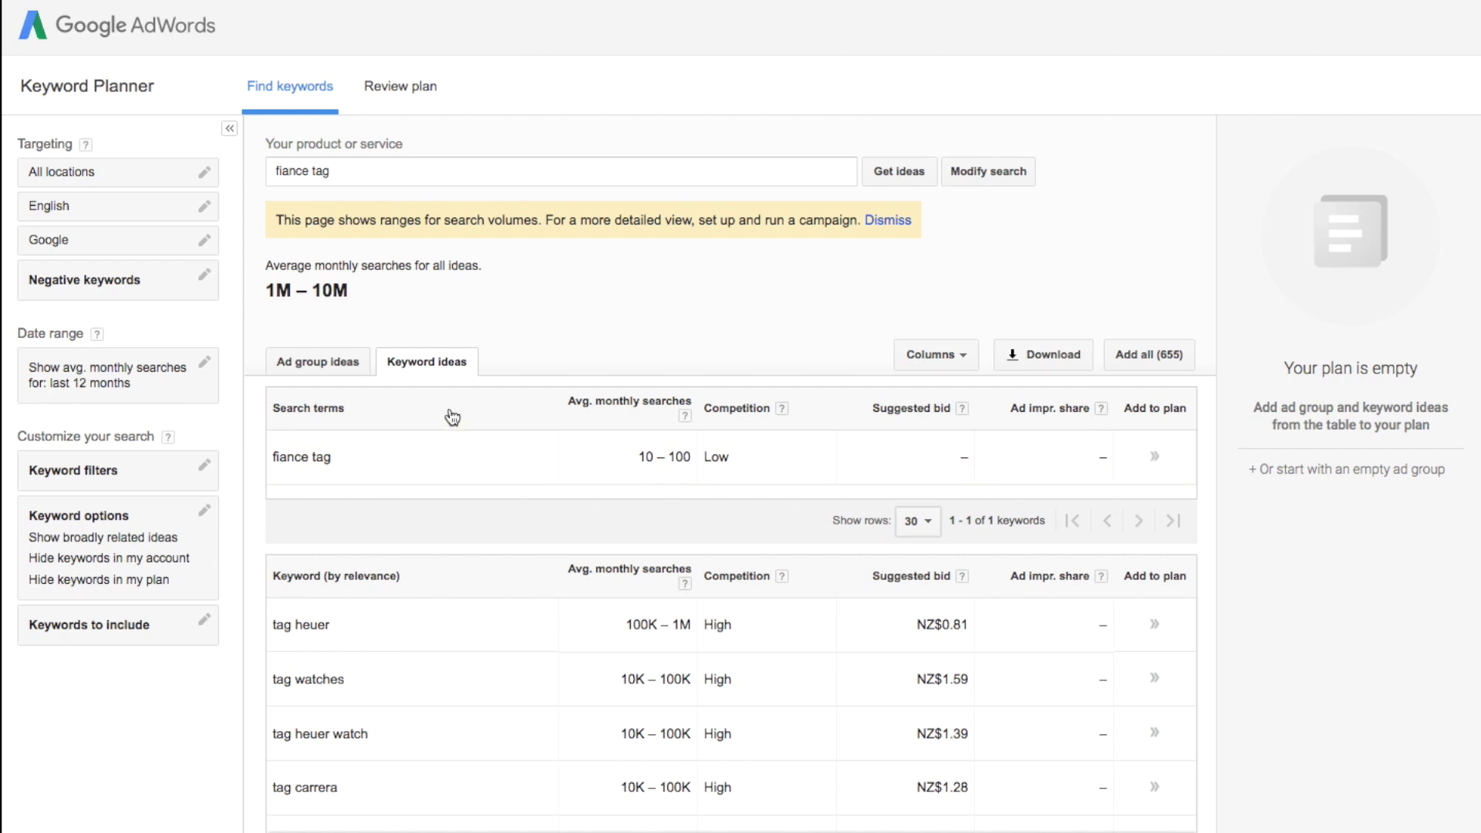
{"action": "mouse_move", "coordinate": [694, 455]}
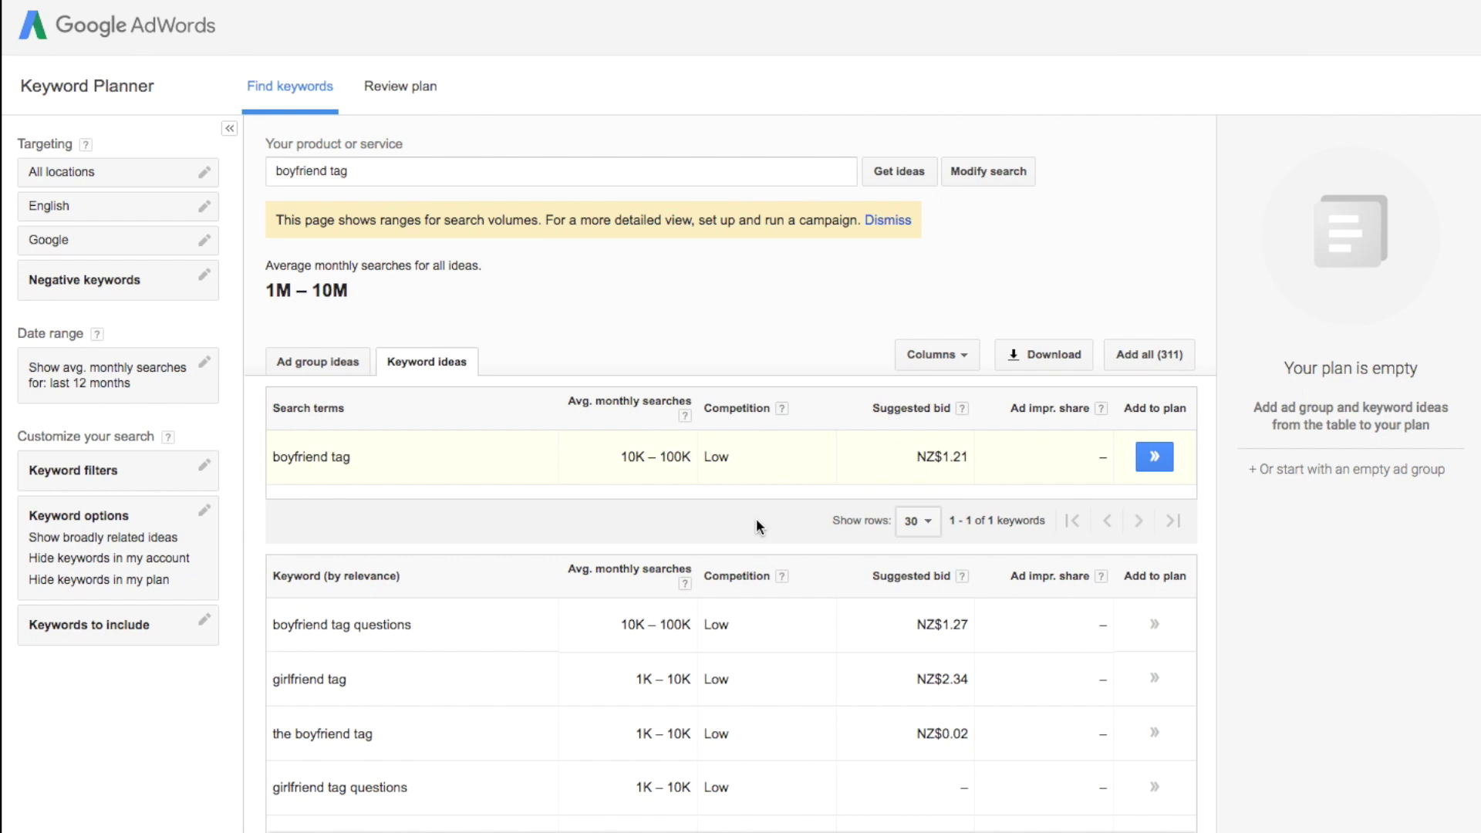
Scroll the boyfriend tag keyword ideas to the pagination bar, then switch to AdWords Express ad review.
{"action": "scroll", "coordinate": [761, 480], "scroll_direction": "down", "scroll_amount": 3}
{"action": "scroll", "coordinate": [761, 481], "scroll_direction": "down", "scroll_amount": 5}
{"action": "scroll", "coordinate": [761, 481], "scroll_direction": "down", "scroll_amount": 1}
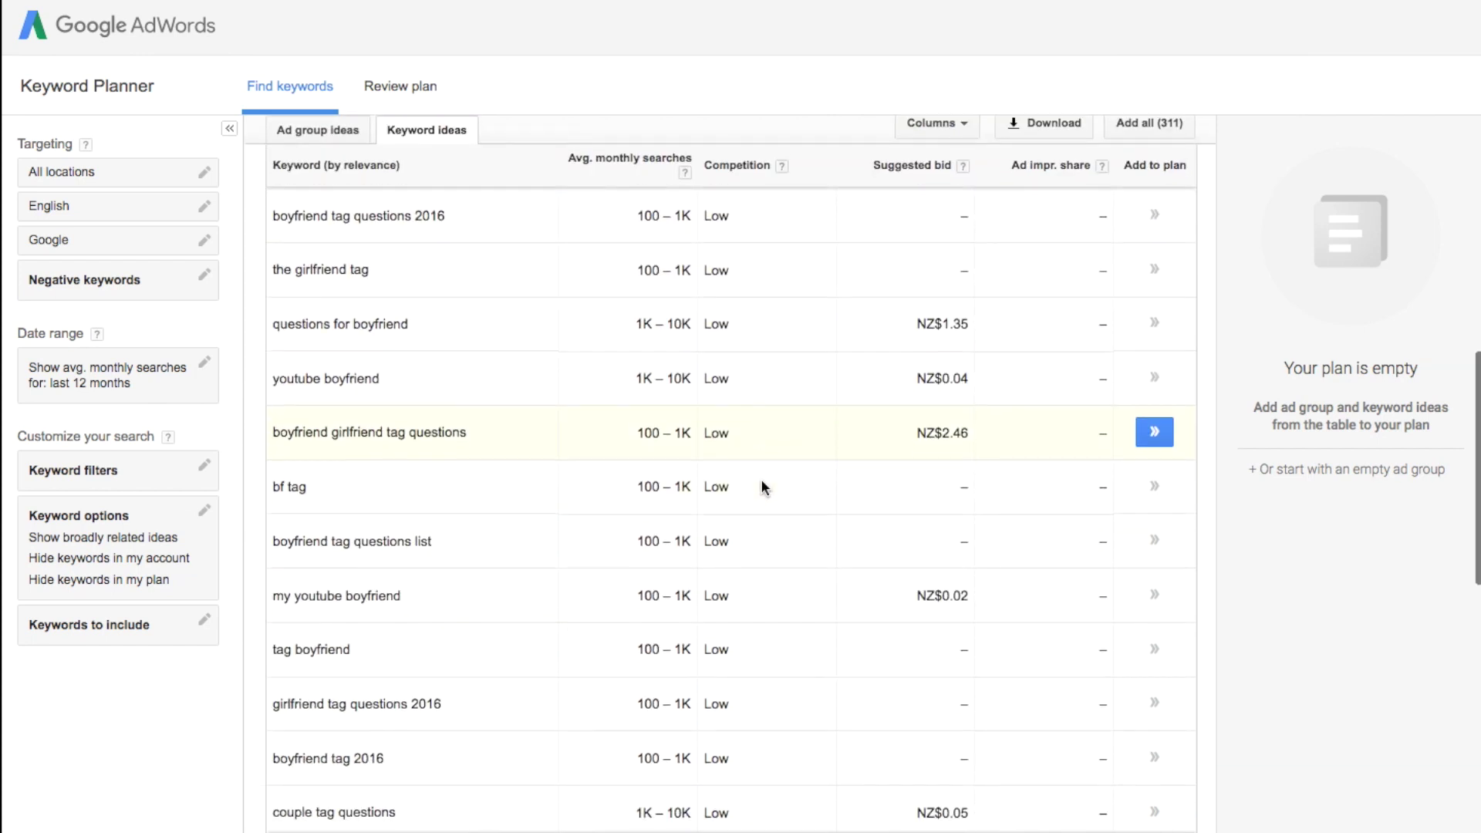
{"action": "scroll", "coordinate": [761, 480], "scroll_direction": "down", "scroll_amount": 1}
{"action": "scroll", "coordinate": [761, 479], "scroll_direction": "down", "scroll_amount": 1}
{"action": "scroll", "coordinate": [760, 478], "scroll_direction": "down", "scroll_amount": 1}
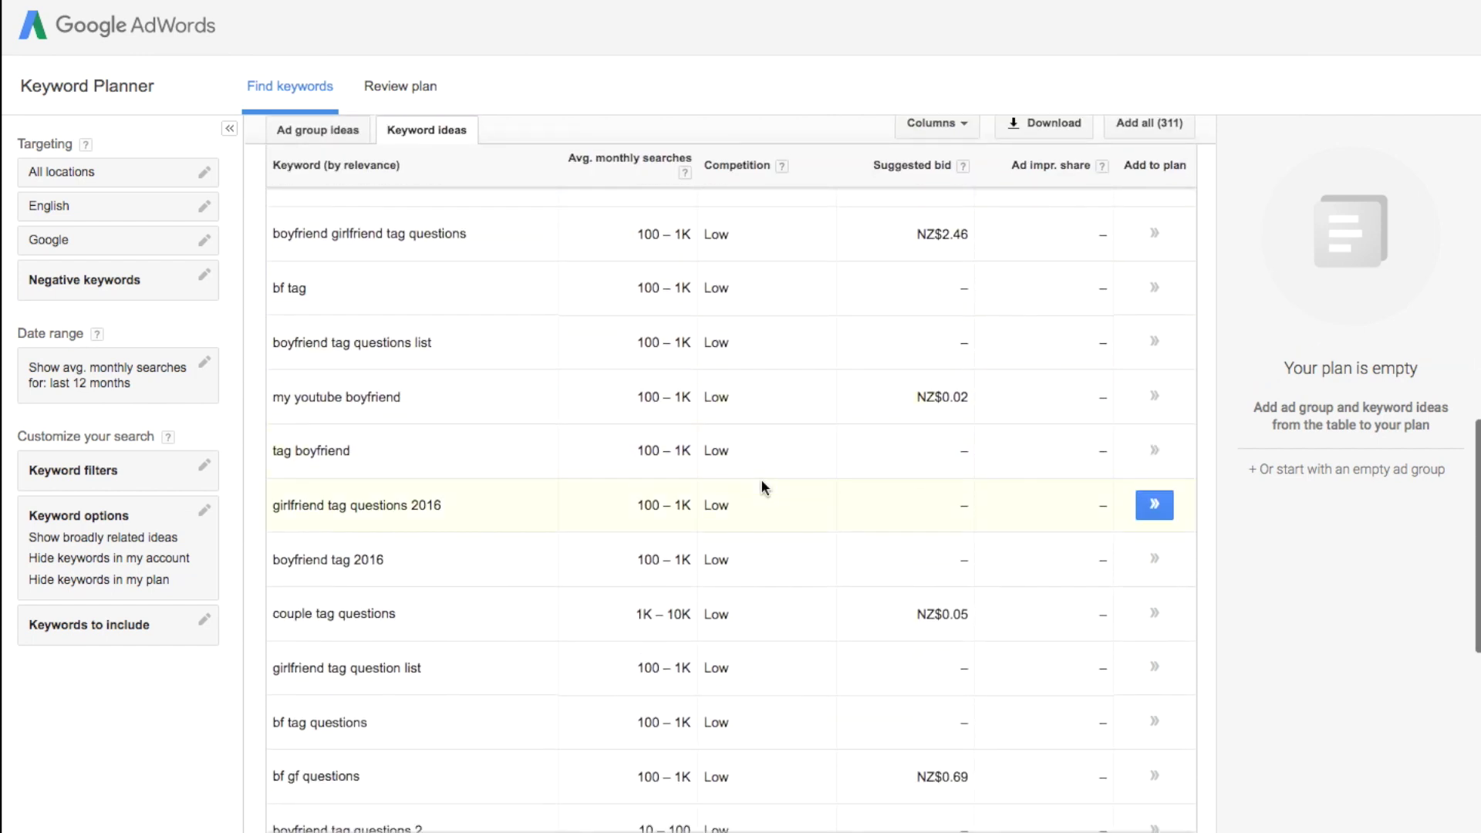
{"action": "scroll", "coordinate": [760, 478], "scroll_direction": "down", "scroll_amount": 2}
{"action": "scroll", "coordinate": [761, 478], "scroll_direction": "down", "scroll_amount": 1}
{"action": "scroll", "coordinate": [760, 478], "scroll_direction": "down", "scroll_amount": 2}
{"action": "scroll", "coordinate": [761, 478], "scroll_direction": "down", "scroll_amount": 1}
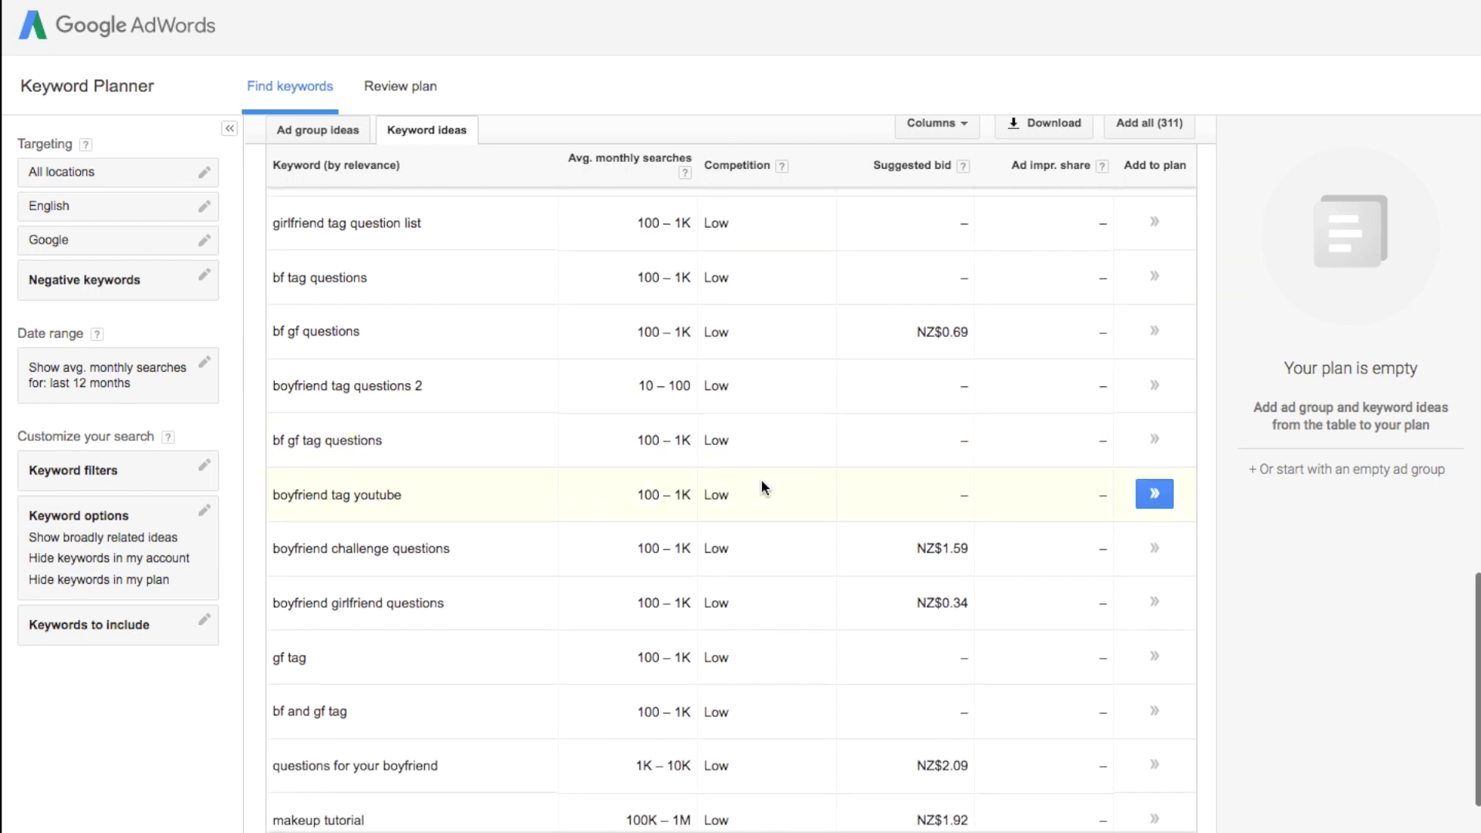
{"action": "scroll", "coordinate": [761, 481], "scroll_direction": "down", "scroll_amount": 2}
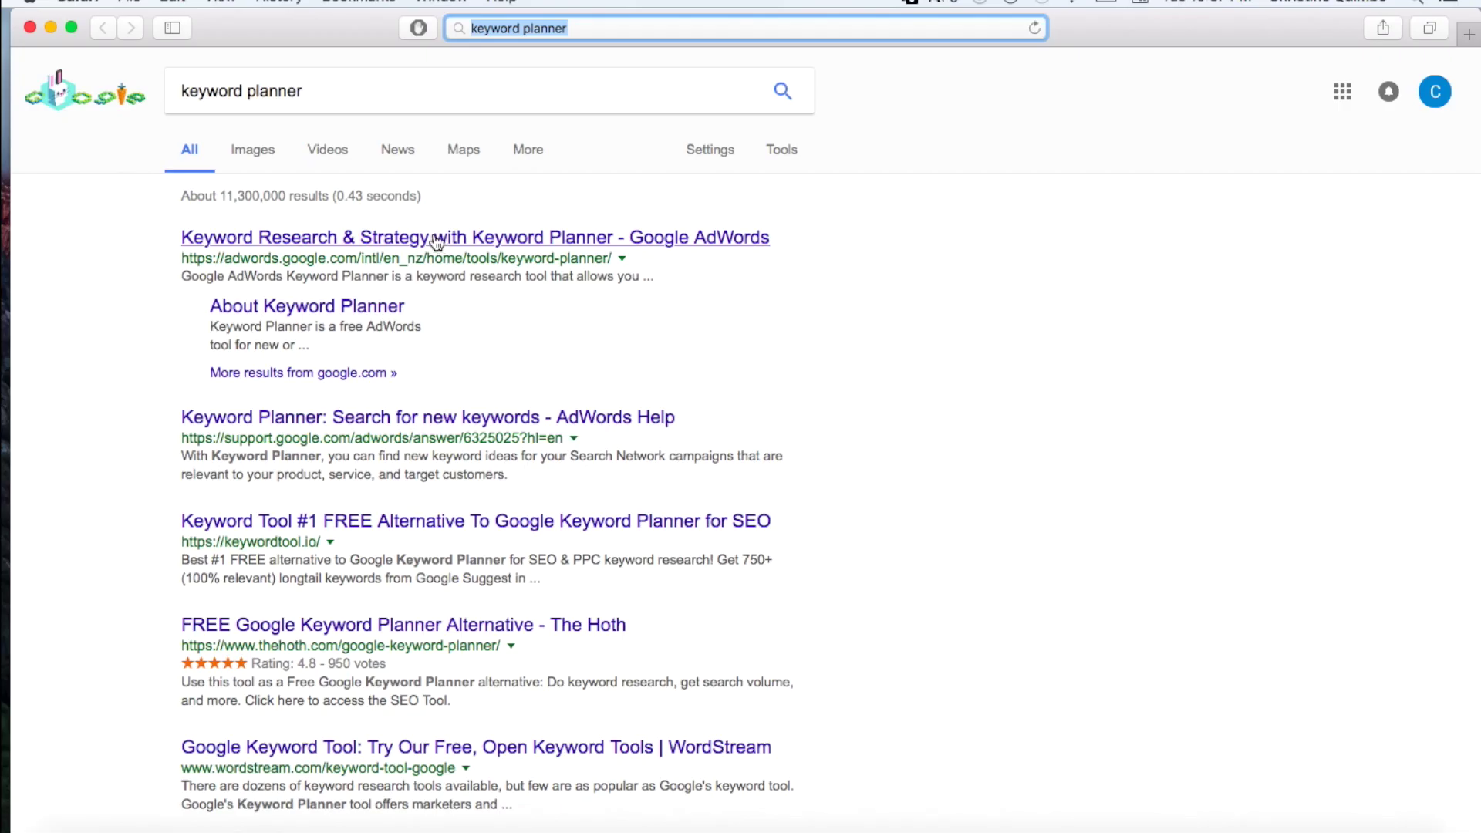
{"action": "left_click", "coordinate": [433, 236]}
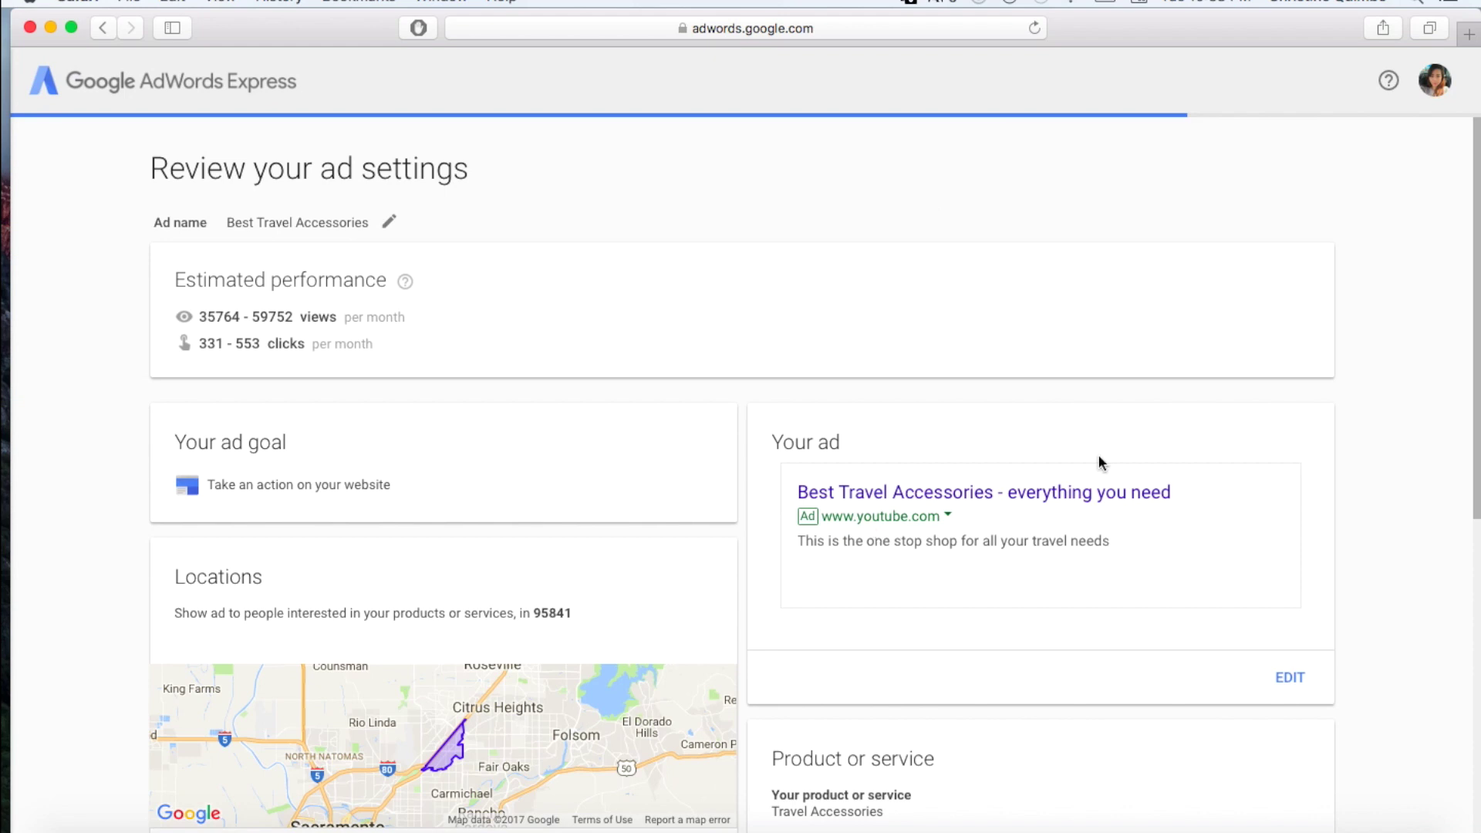
{"action": "scroll", "coordinate": [732, 370], "scroll_direction": "down", "scroll_amount": 1}
{"action": "scroll", "coordinate": [733, 375], "scroll_direction": "down", "scroll_amount": 7}
{"action": "left_click", "coordinate": [199, 637]}
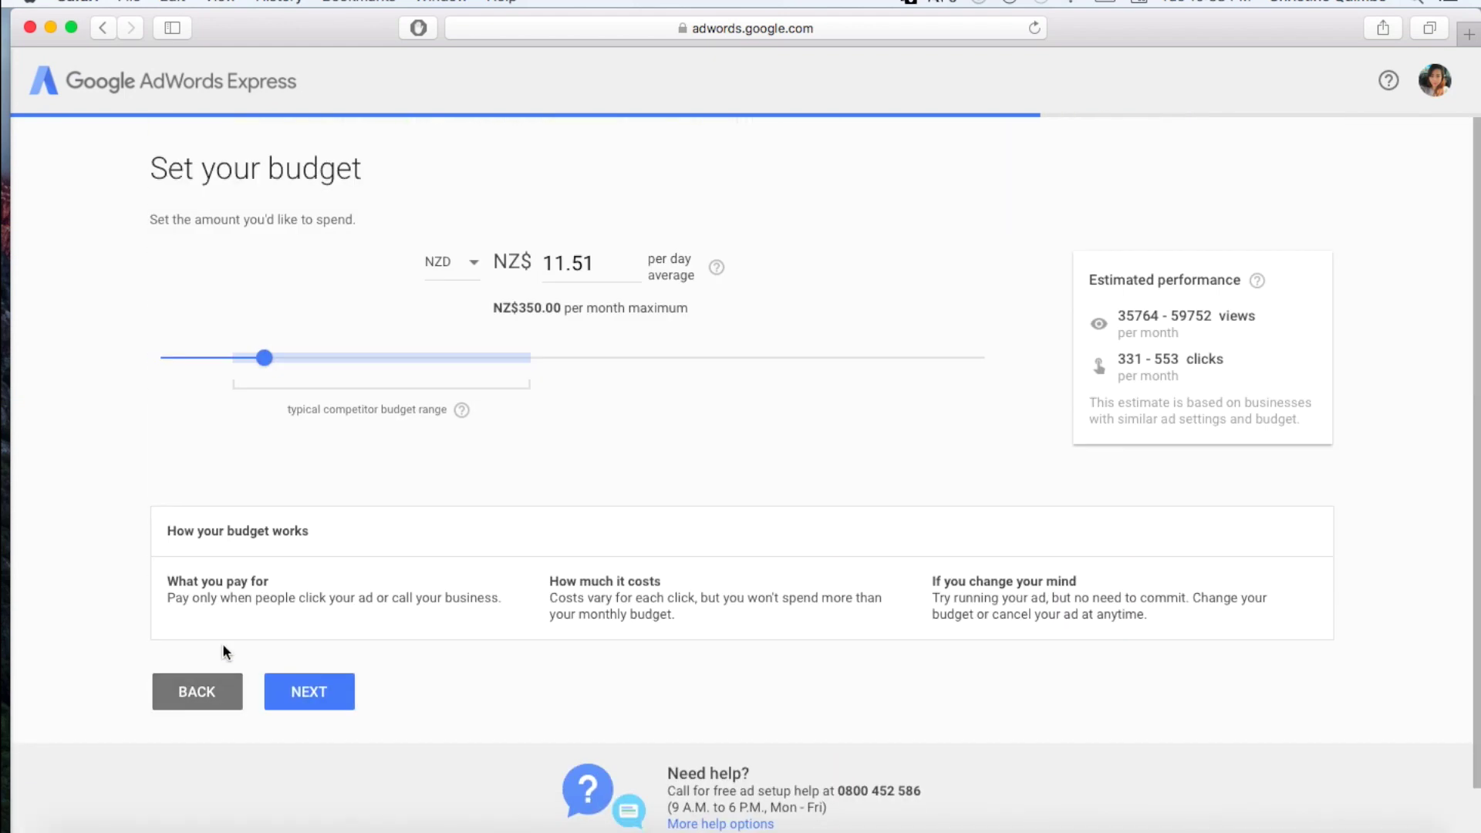
{"action": "left_click", "coordinate": [199, 688]}
{"action": "left_click", "coordinate": [179, 771]}
{"action": "left_click", "coordinate": [181, 793]}
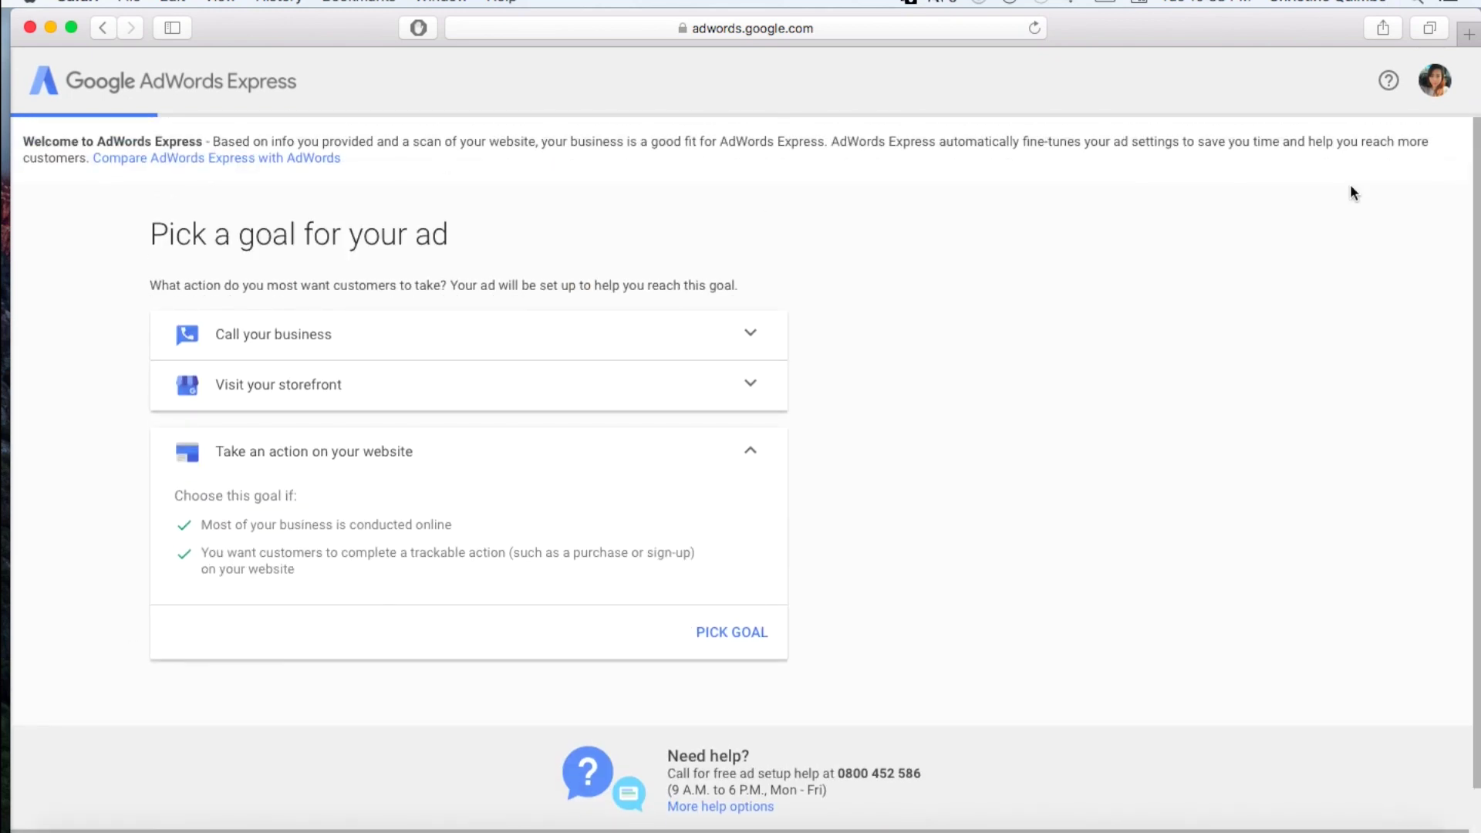
{"action": "left_click", "coordinate": [1389, 81]}
{"action": "left_click", "coordinate": [1098, 98]}
{"action": "left_click", "coordinate": [833, 28]}
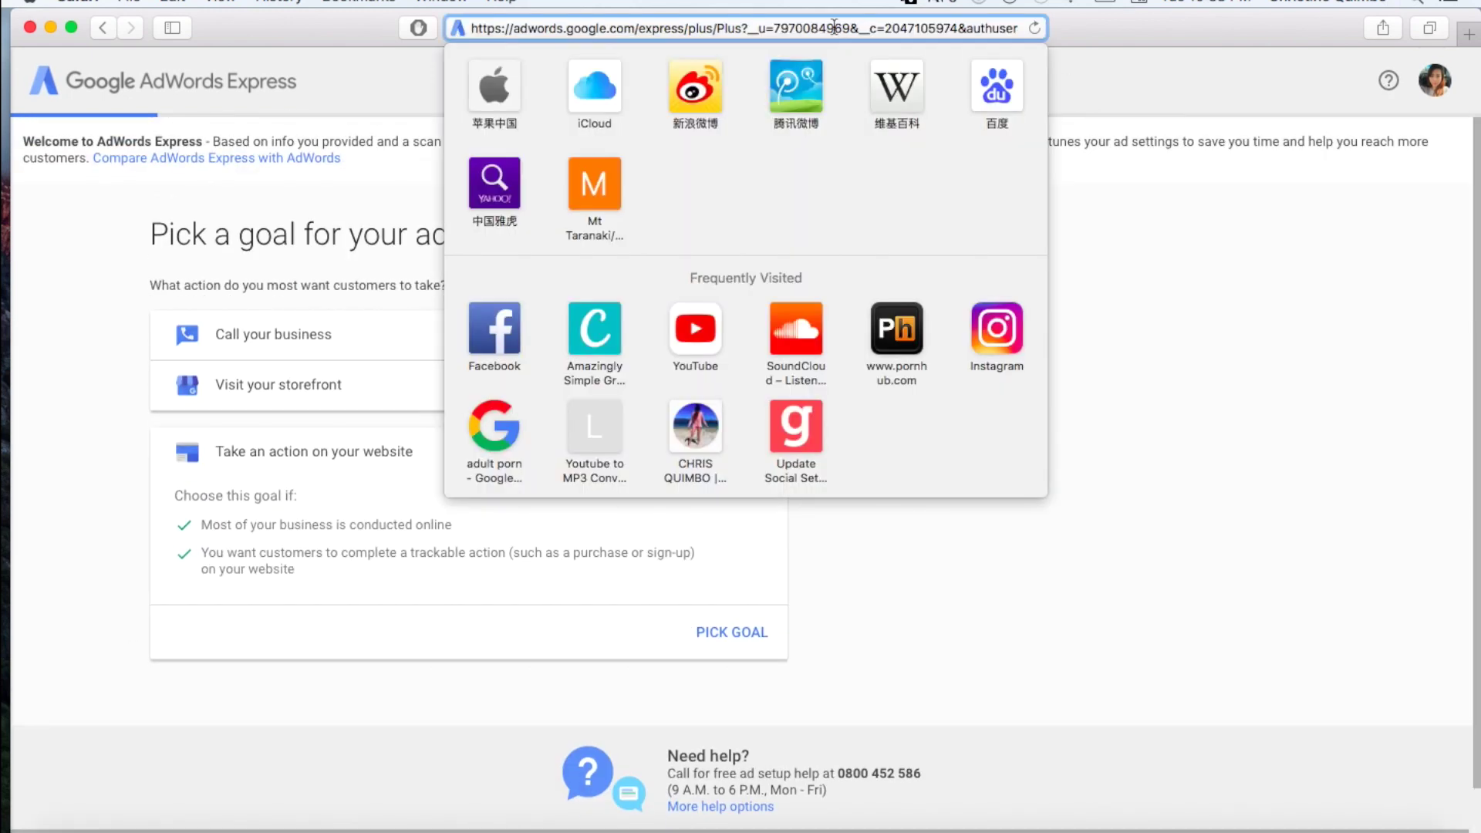
{"action": "left_click", "coordinate": [993, 55]}
{"action": "left_click", "coordinate": [873, 27]}
{"action": "type", "text": "k"}
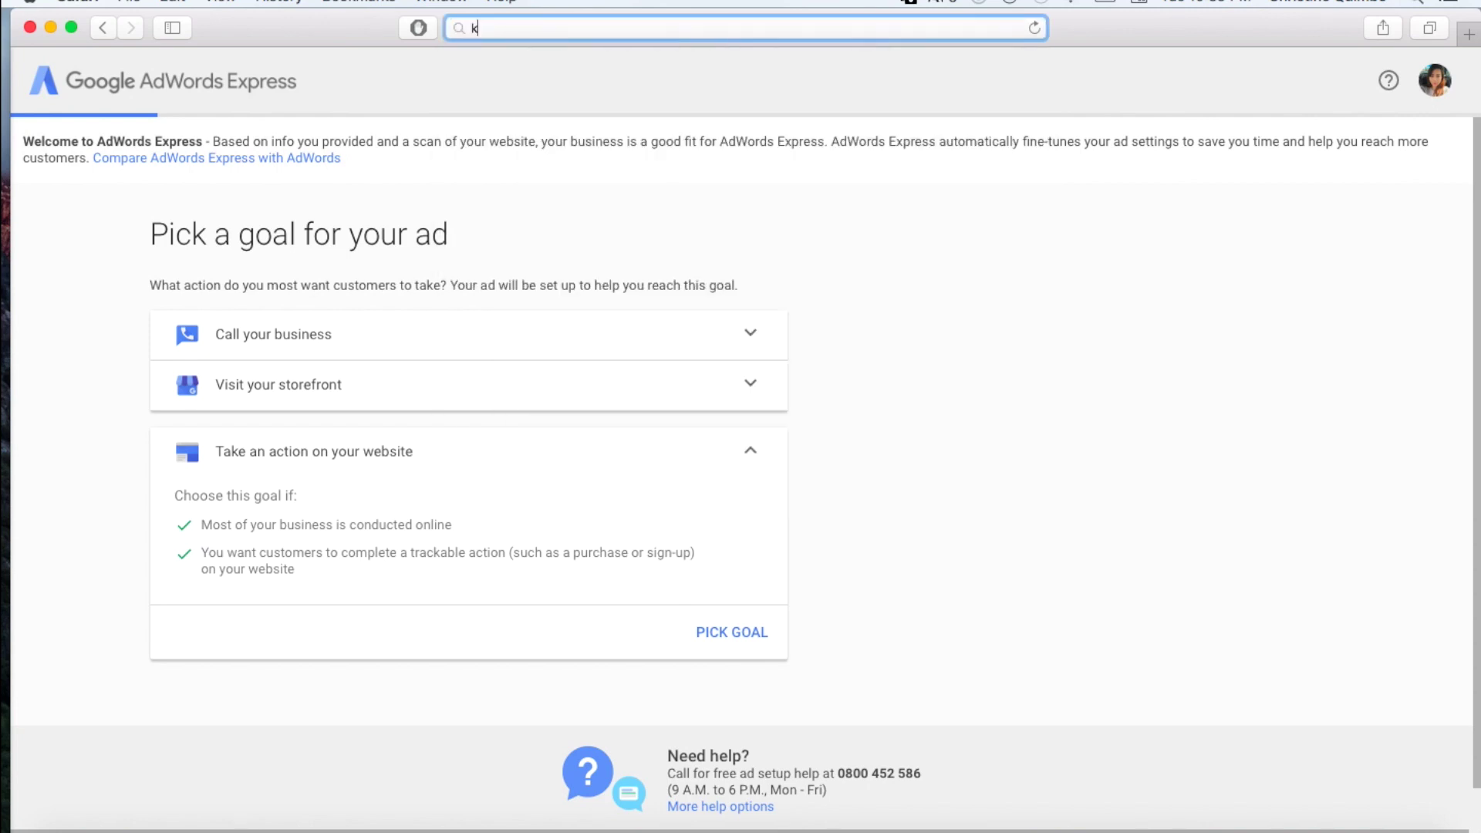
{"action": "type", "text": "ey wrd"}
{"action": "key", "text": "BackSpace"}
{"action": "key", "text": "BackSpace"}
{"action": "key", "text": "BackSpace"}
{"action": "type", "text": "word planner"}
{"action": "key", "text": "Return"}
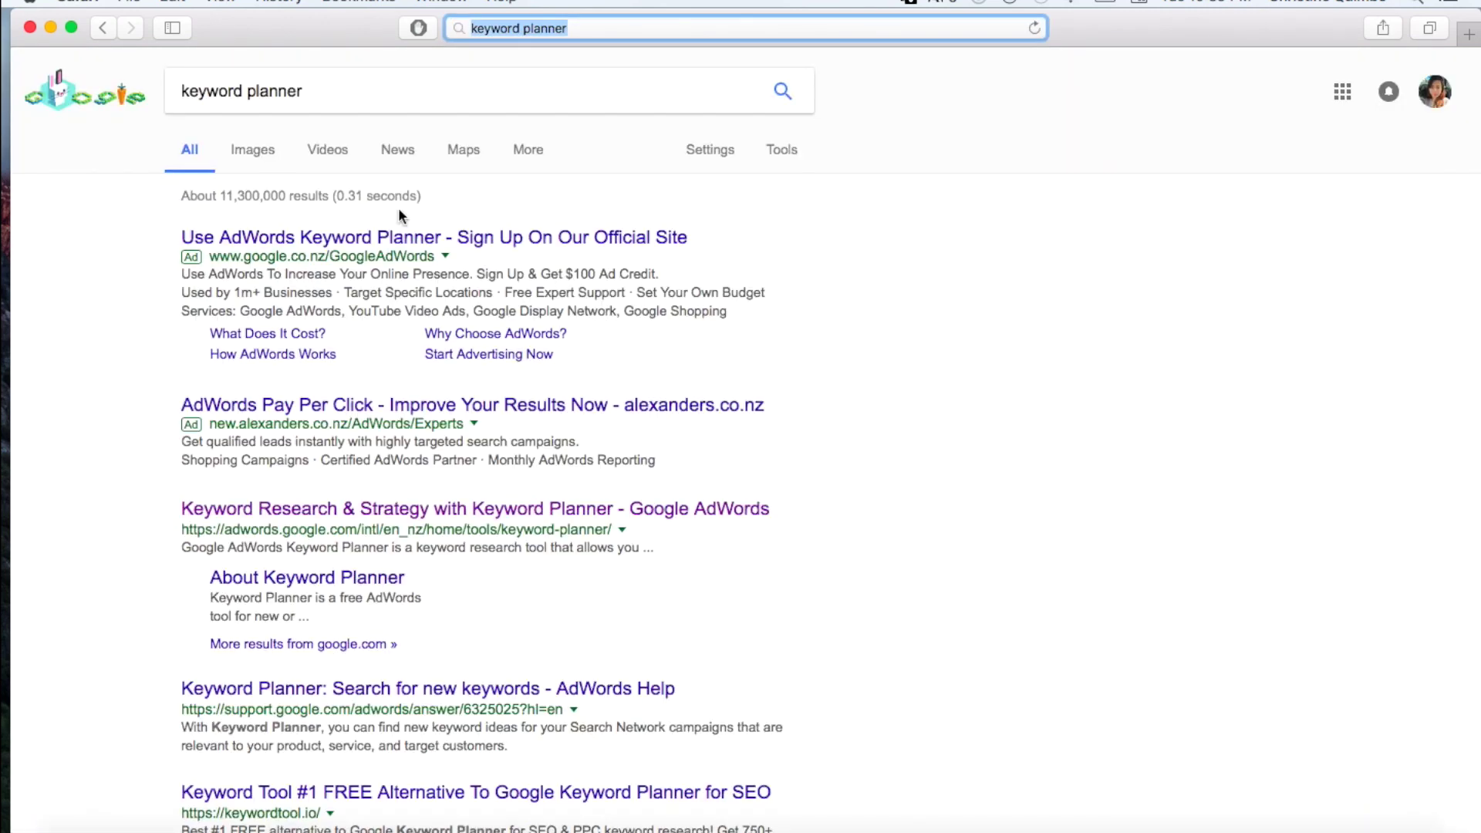
{"action": "left_click", "coordinate": [386, 237]}
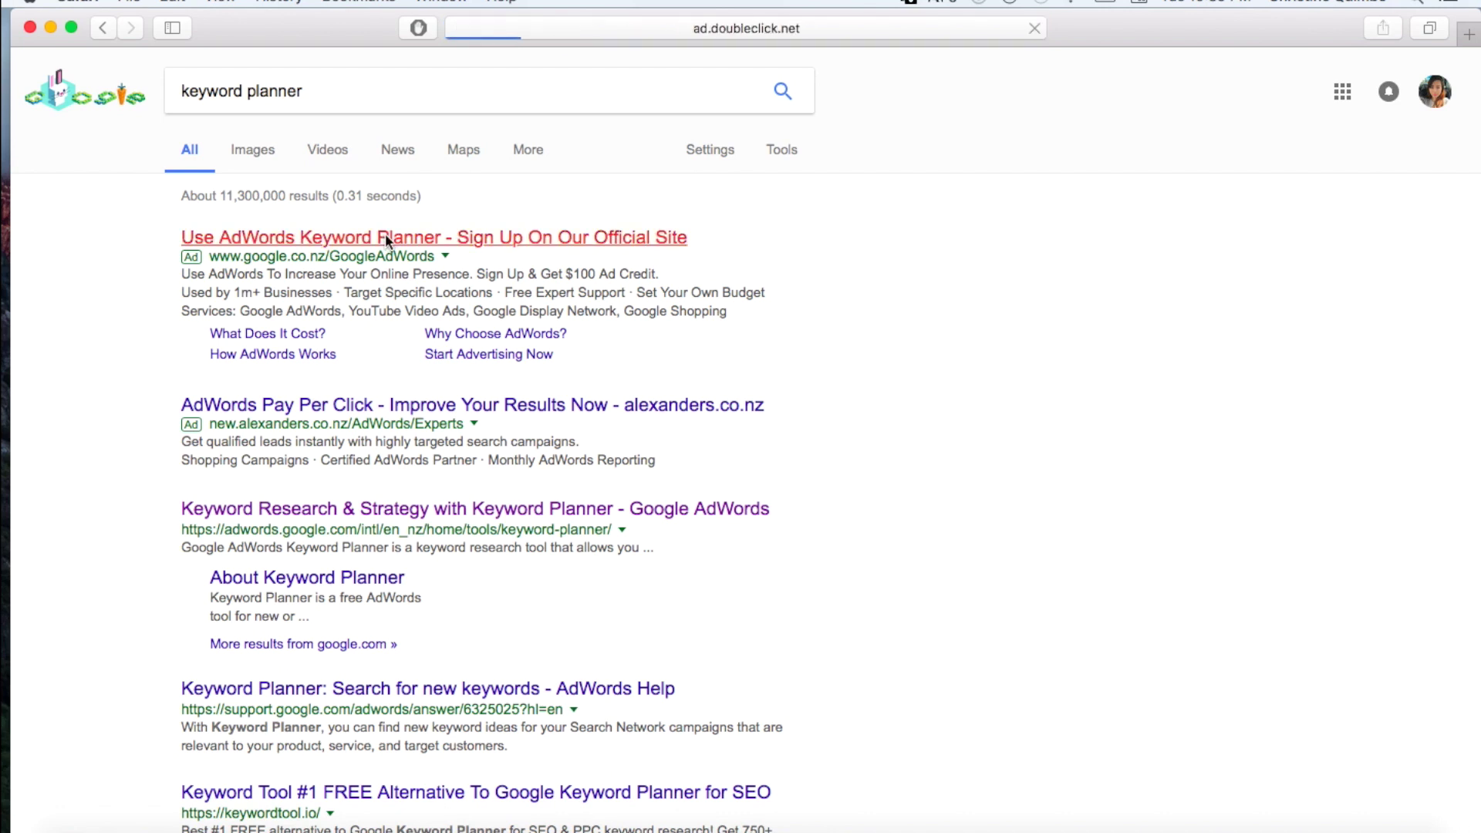